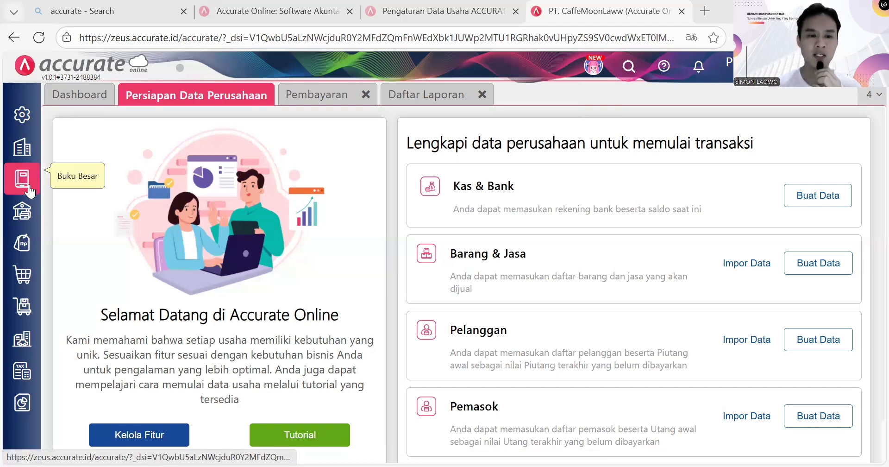
Open a new Pencatatan Gaji form under Buku Besar and view the permanent employees available to copy into it.
{"action": "left_click", "coordinate": [29, 190]}
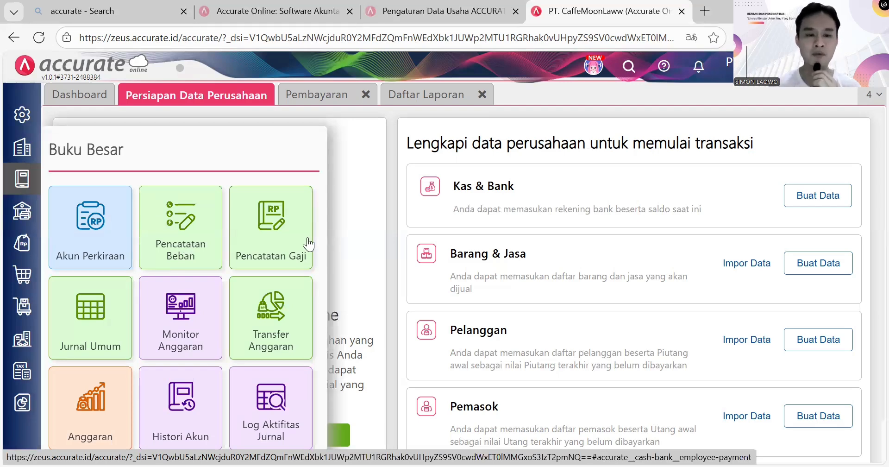
{"action": "left_click", "coordinate": [263, 225]}
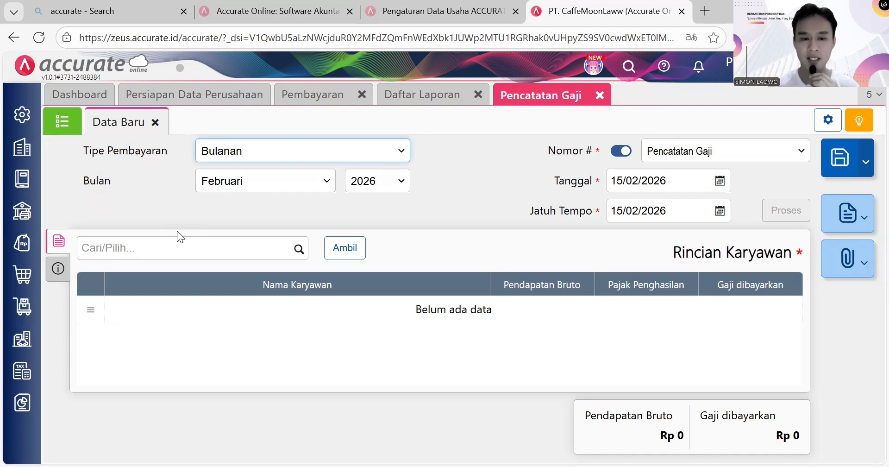
{"action": "left_click", "coordinate": [346, 247]}
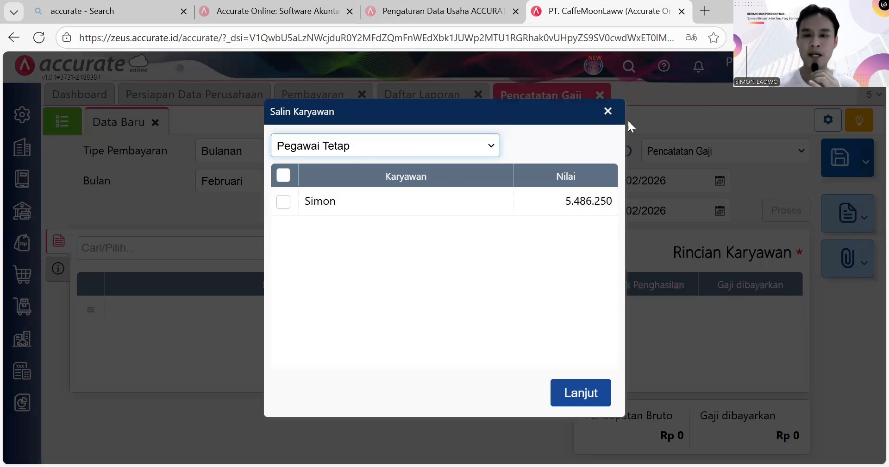
{"action": "left_click", "coordinate": [612, 114]}
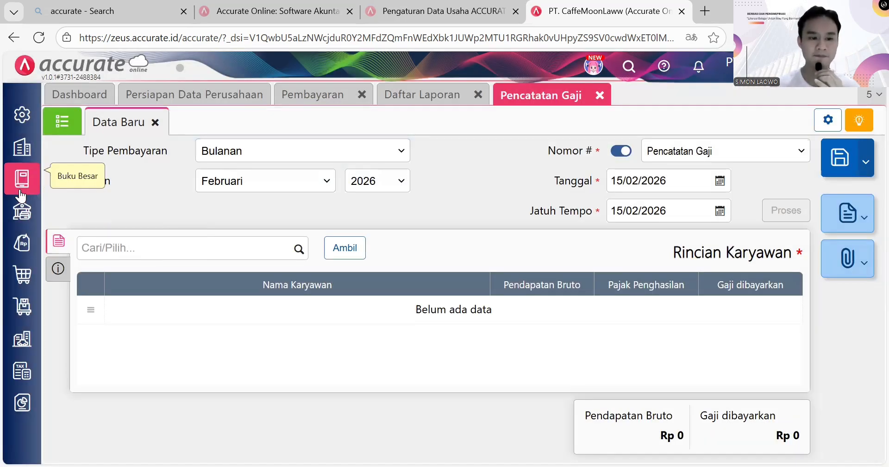
Open a new employee (Karyawan) record in the Perusahaan module.
{"action": "left_click", "coordinate": [21, 194]}
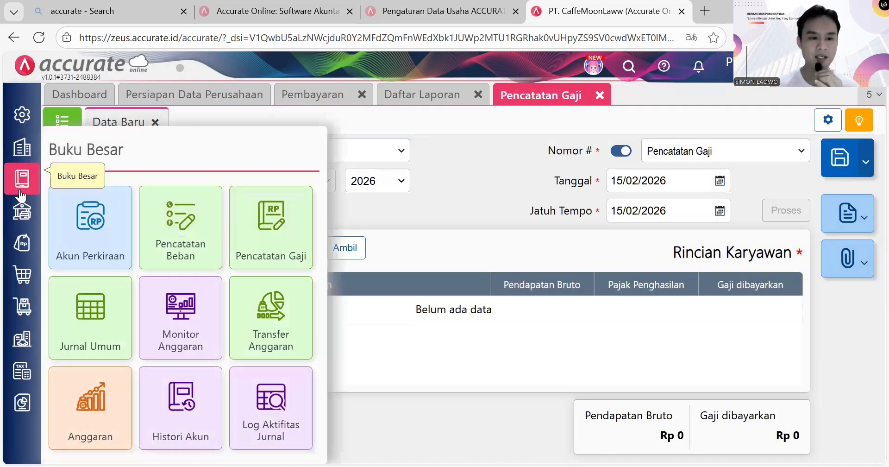
{"action": "left_click", "coordinate": [21, 154]}
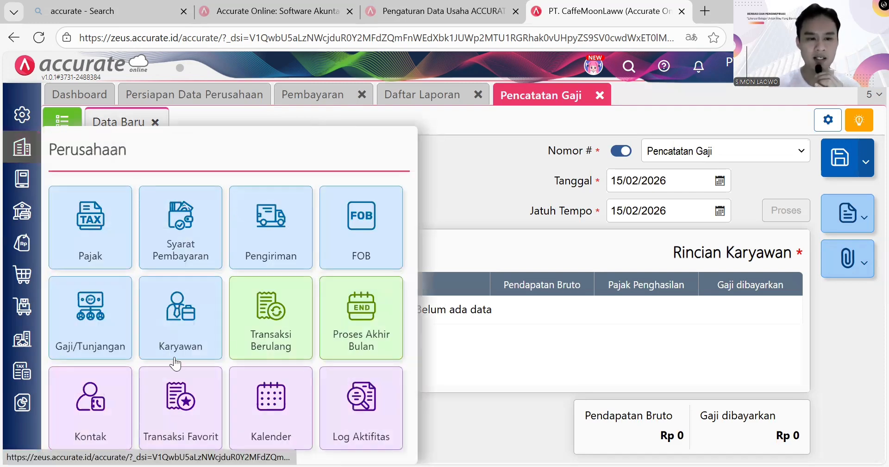
{"action": "left_click", "coordinate": [167, 321]}
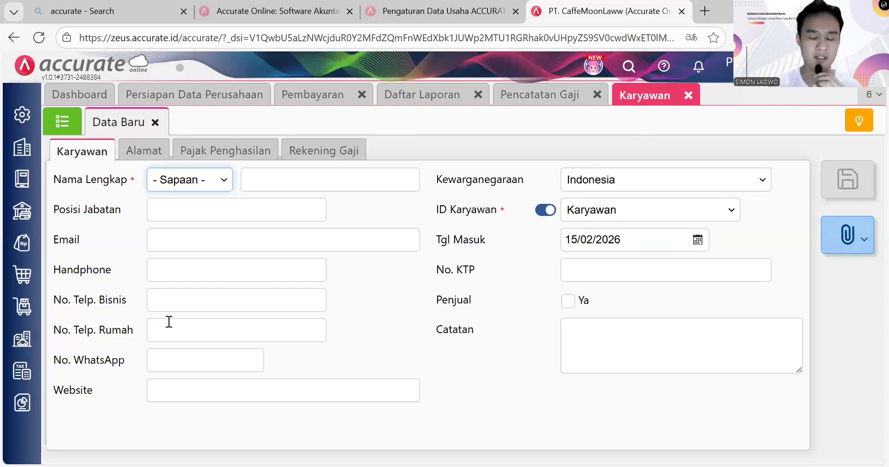
Set the salutation to Bapak and enter the employee's name in Nama Lengkap.
{"action": "left_click", "coordinate": [182, 182]}
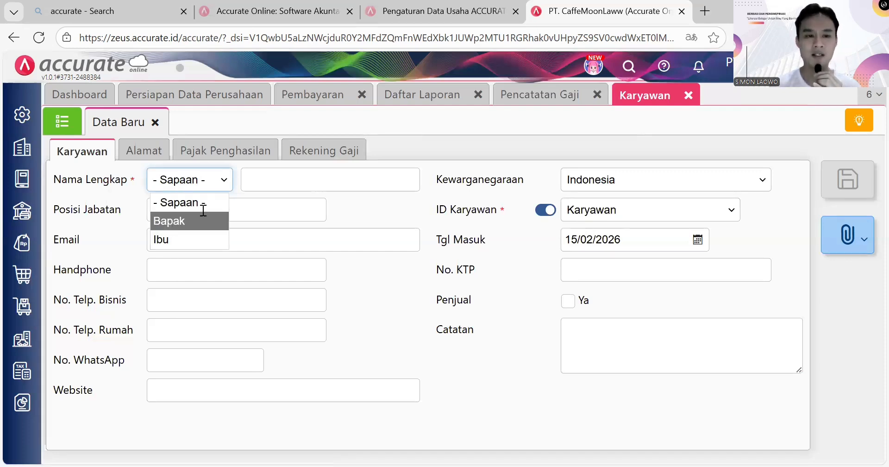
{"action": "left_click", "coordinate": [274, 187]}
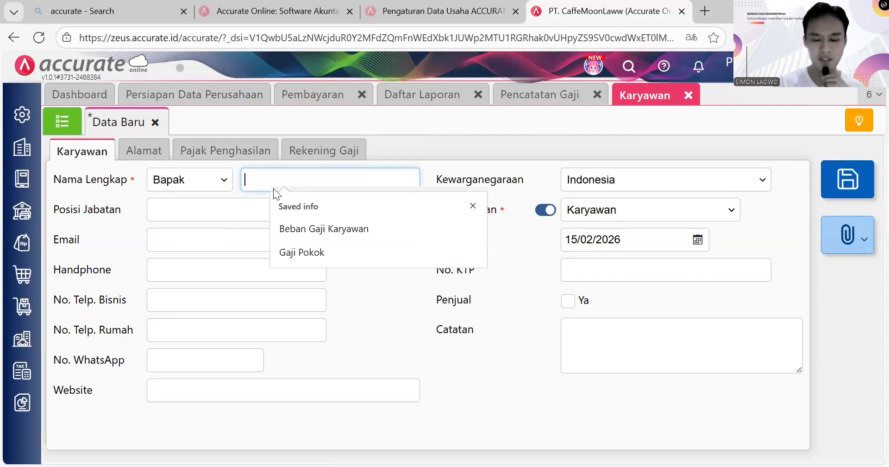
{"action": "type", "text": "Bydiu"}
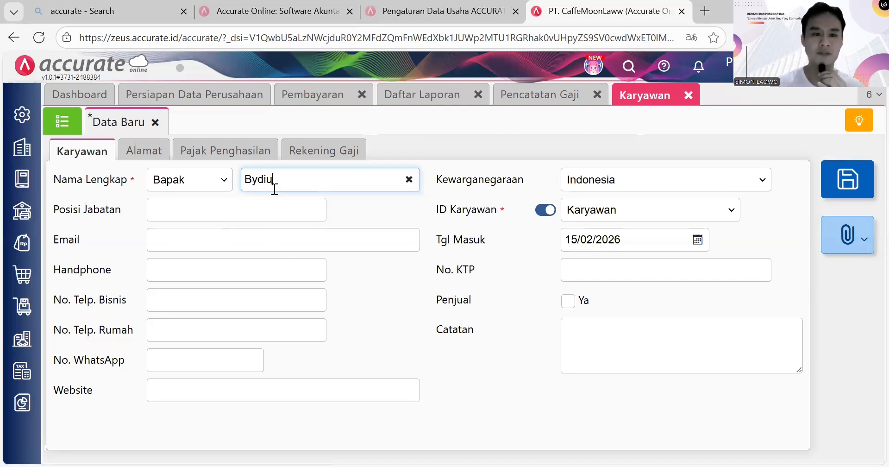
{"action": "key", "text": "BackSpace"}
{"action": "key", "text": "BackSpace"}
{"action": "key", "text": "BackSpace"}
{"action": "key", "text": "BackSpace"}
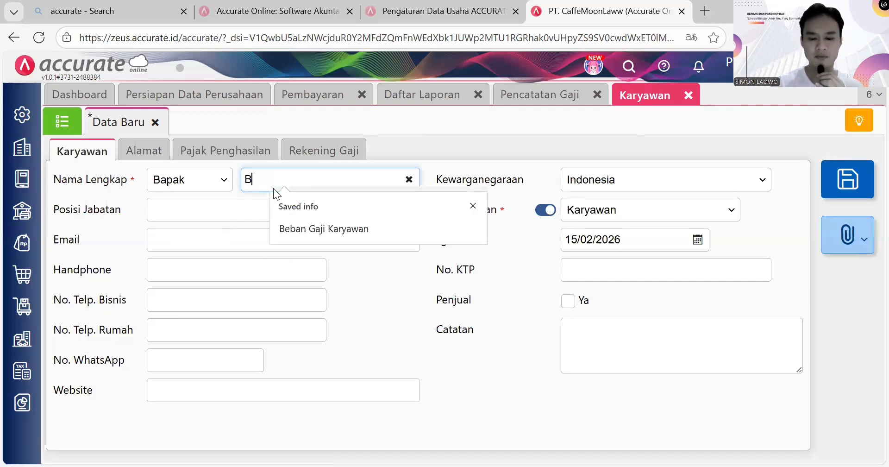
{"action": "type", "text": "U"}
{"action": "key", "text": "BackSpace"}
{"action": "type", "text": "udi"}
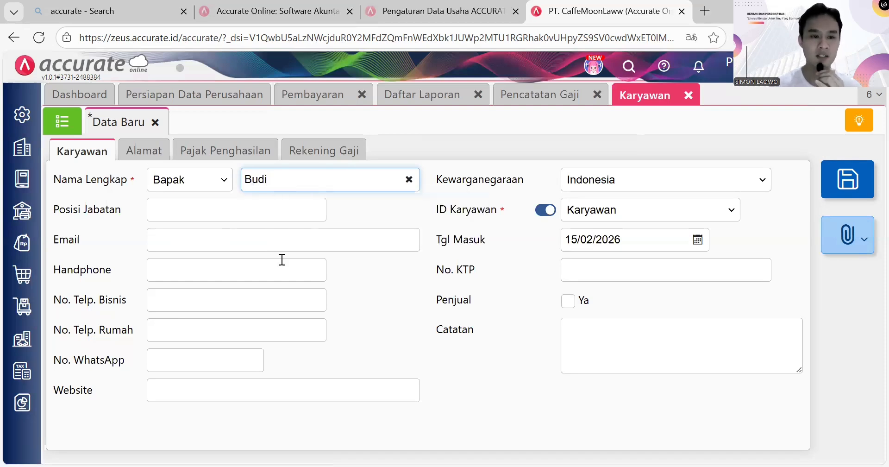
Enter Staff as the employee's Posisi Jabatan and set Tgl Masuk to 01/01/2026.
{"action": "left_click", "coordinate": [222, 220]}
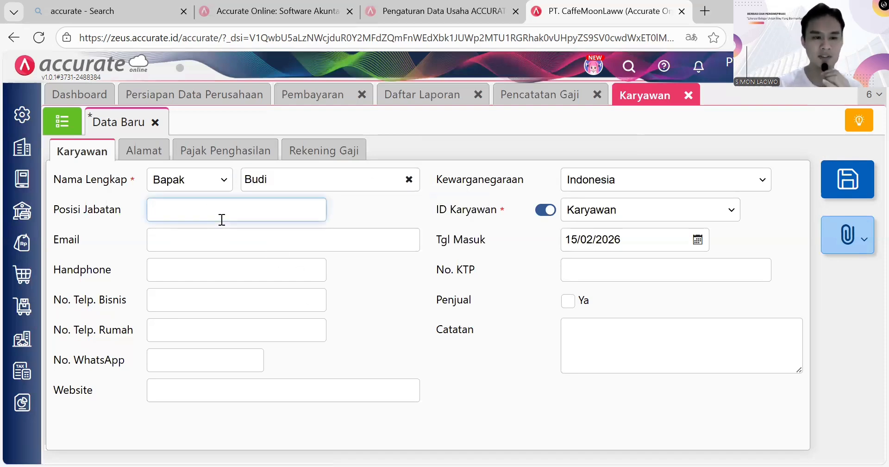
{"action": "type", "text": "Sa"}
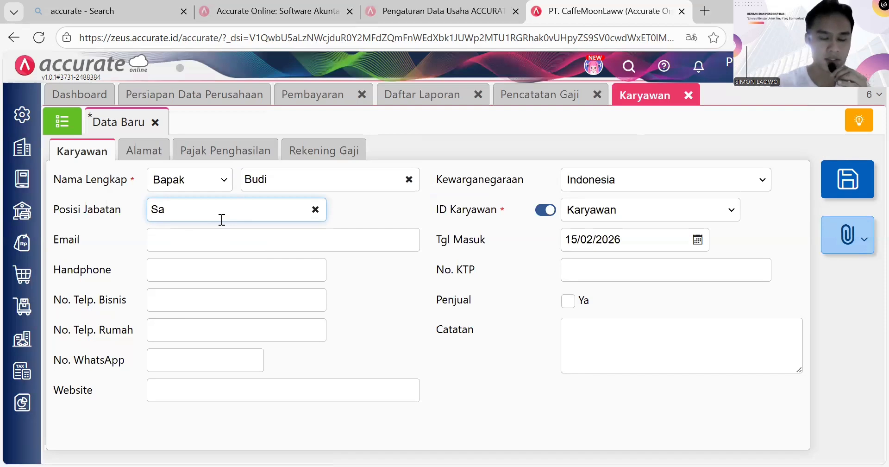
{"action": "key", "text": "BackSpace"}
{"action": "type", "text": "taff"}
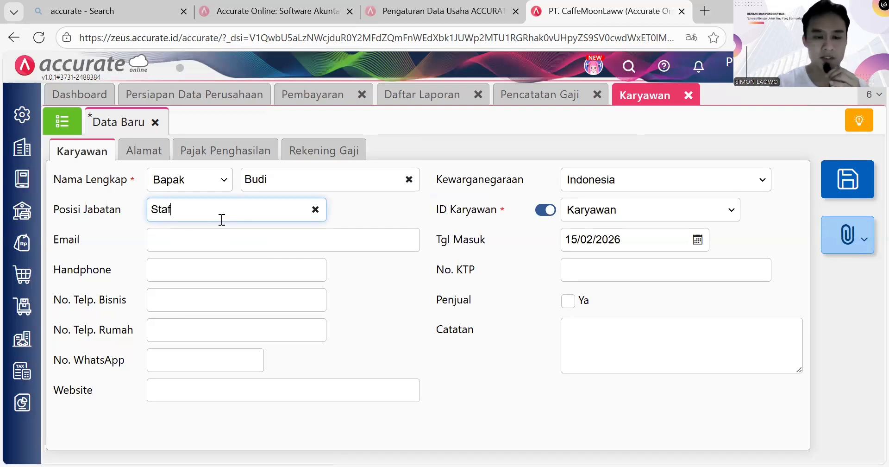
{"action": "left_click", "coordinate": [428, 386]}
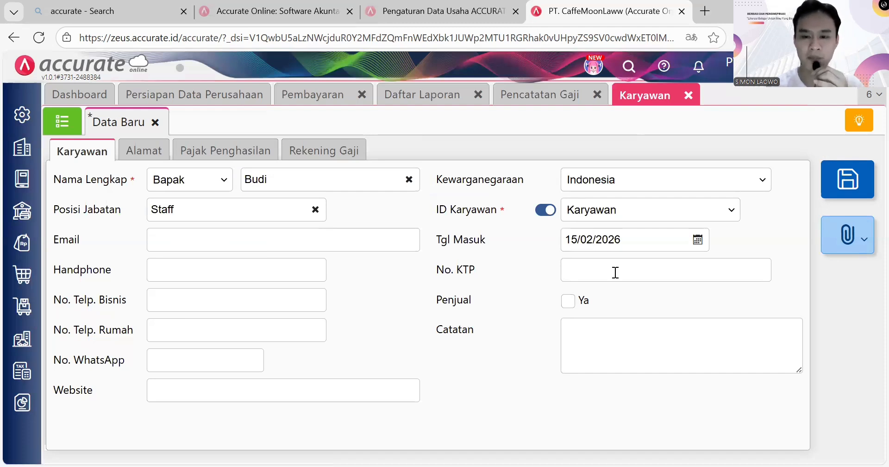
{"action": "left_click", "coordinate": [698, 241]}
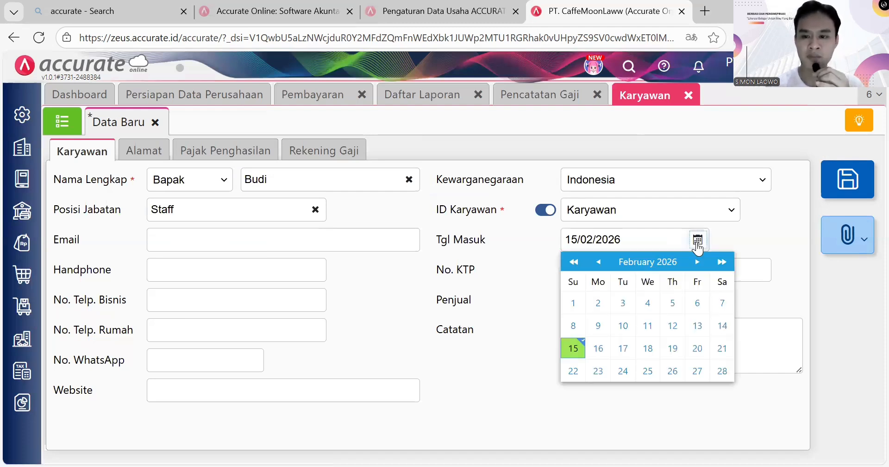
{"action": "left_click", "coordinate": [599, 262]}
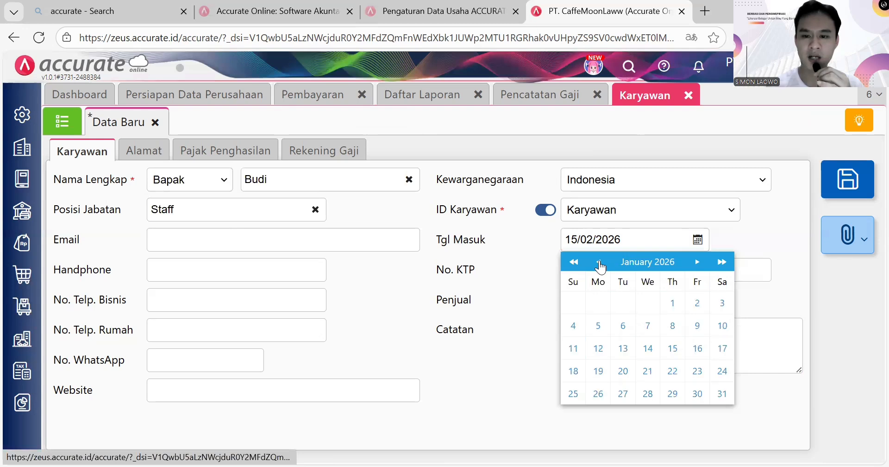
{"action": "left_click", "coordinate": [677, 303]}
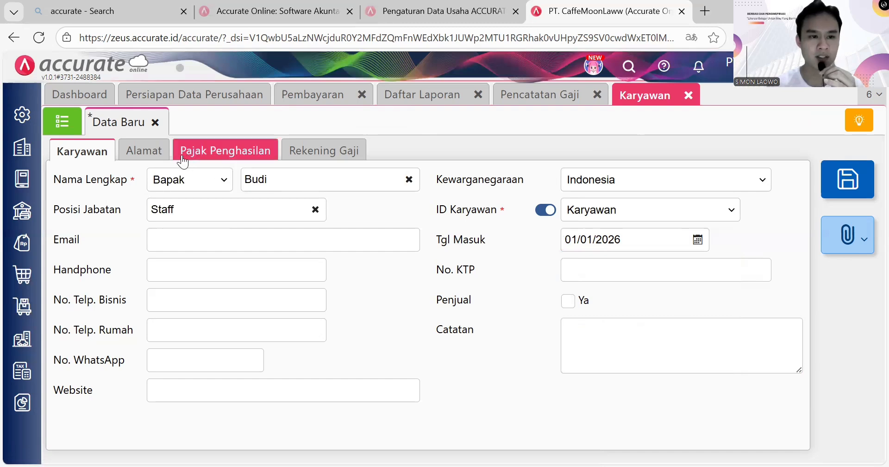
Review the new employee's Alamat, Pajak Penghasilan and Rekening Gaji details, ending back at the general employee data.
{"action": "left_click", "coordinate": [147, 160]}
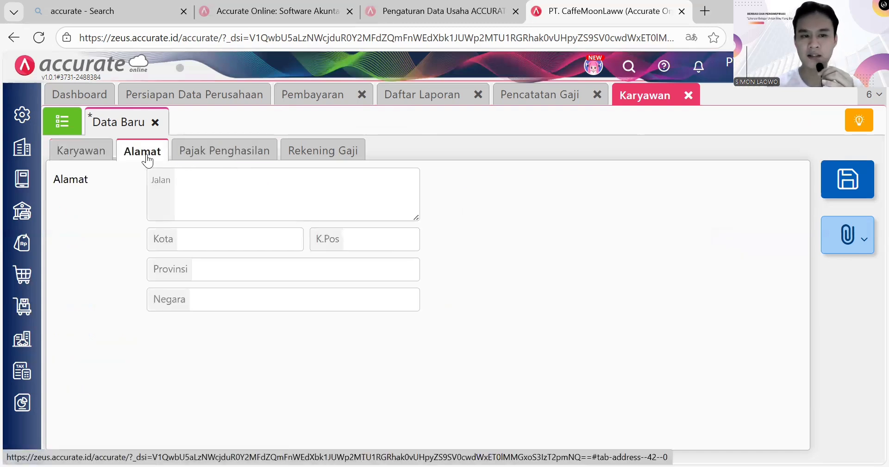
{"action": "left_click", "coordinate": [246, 163]}
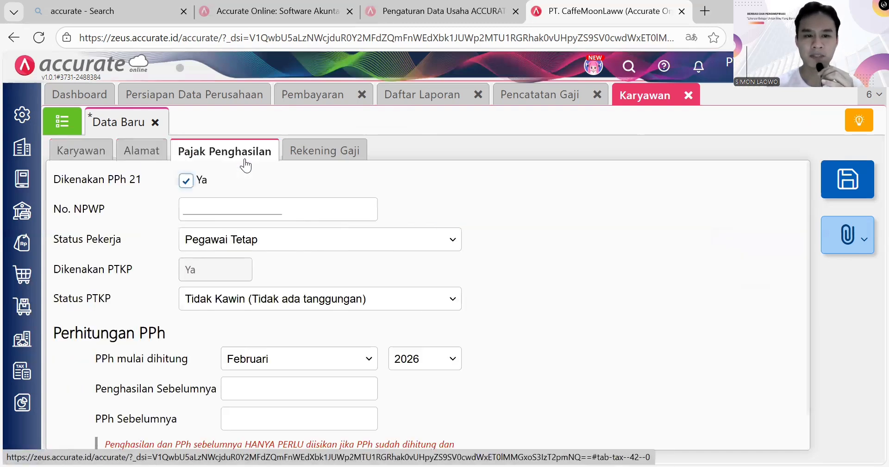
{"action": "left_click", "coordinate": [328, 151]}
{"action": "left_click", "coordinate": [79, 153]}
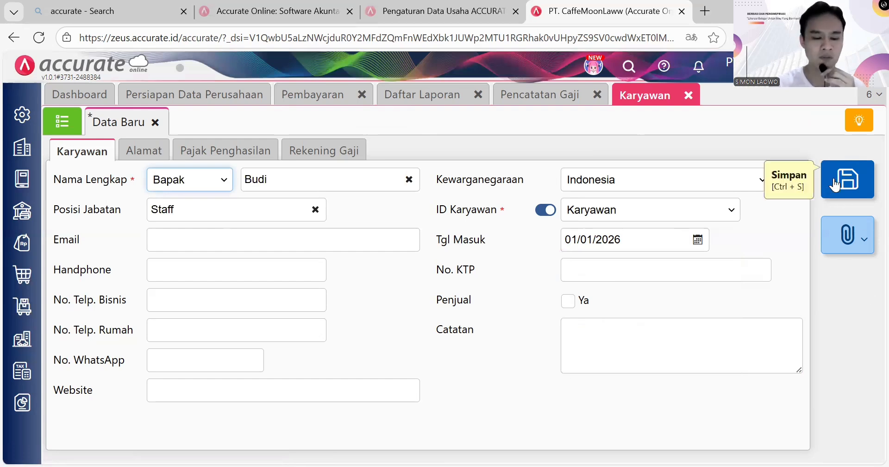
Save the new employee record and show the employee list.
{"action": "left_click", "coordinate": [836, 185]}
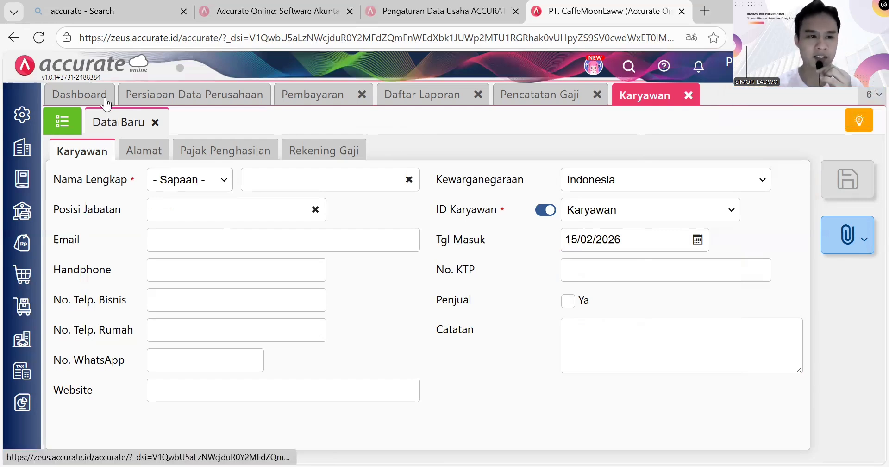
{"action": "left_click", "coordinate": [63, 120]}
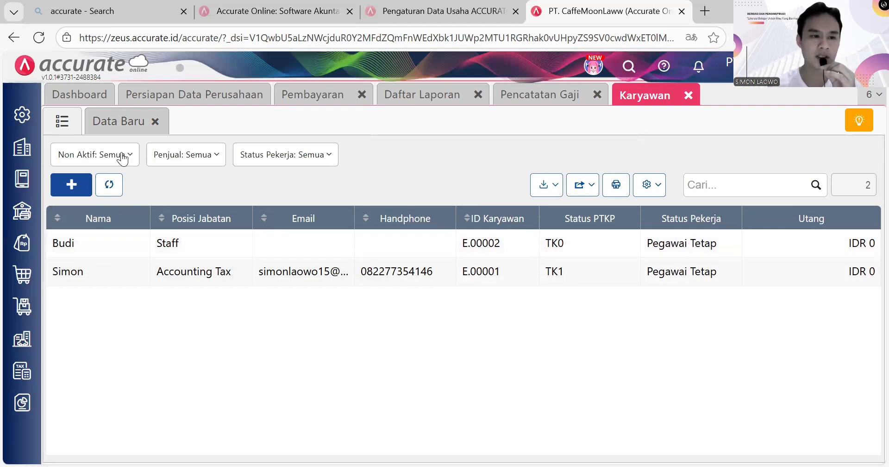
Remove [210401] Utang Gaji Karyawan from the Utang PPh21 default accounts in the company's Akun Perkiraan preferences.
{"action": "left_click", "coordinate": [22, 113]}
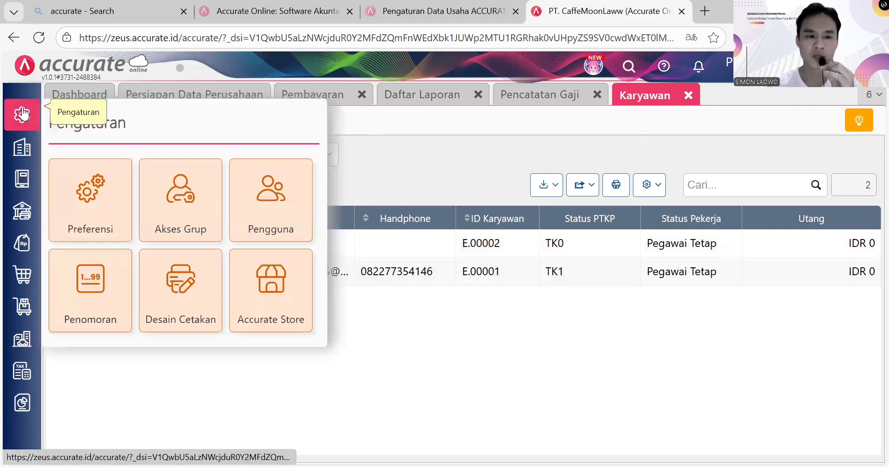
{"action": "left_click", "coordinate": [99, 202]}
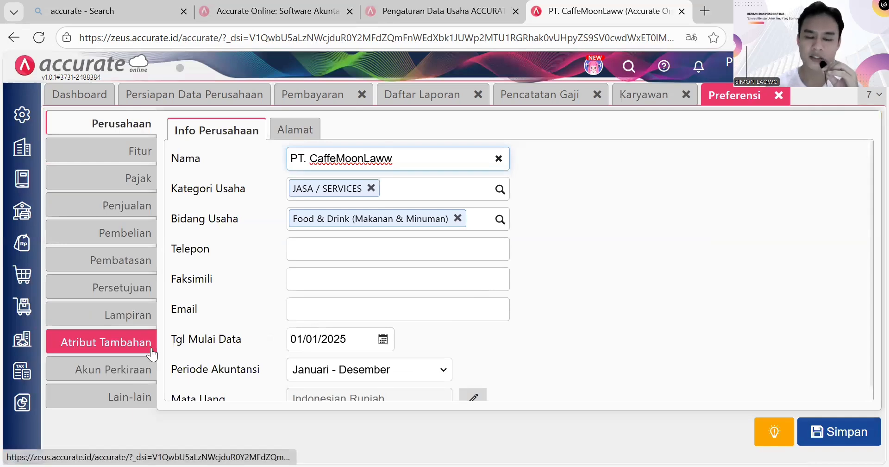
{"action": "left_click", "coordinate": [120, 373]}
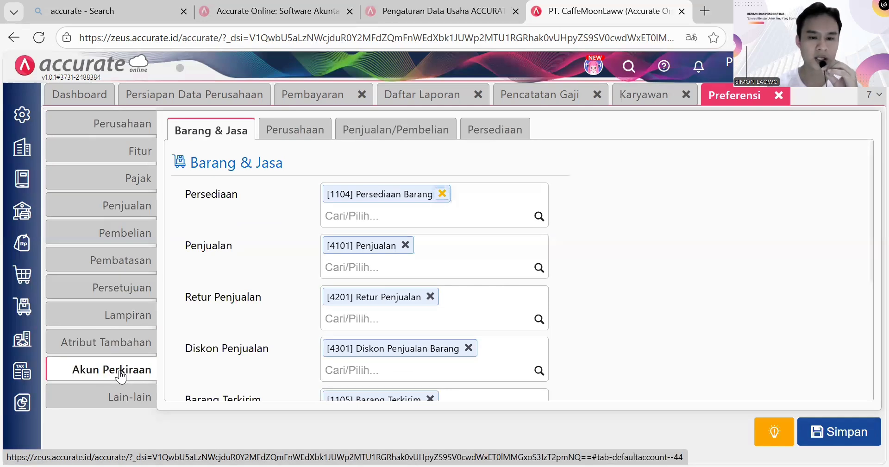
{"action": "left_click", "coordinate": [297, 135]}
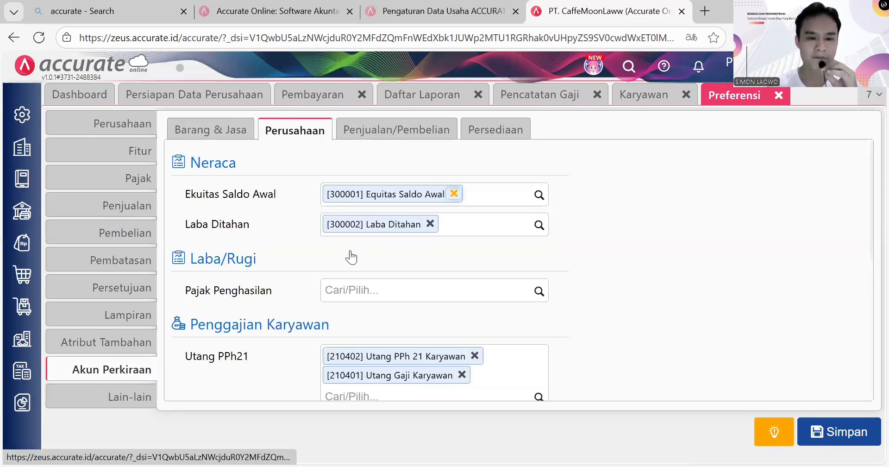
{"action": "scroll", "coordinate": [351, 251], "scroll_direction": "down", "scroll_amount": 6}
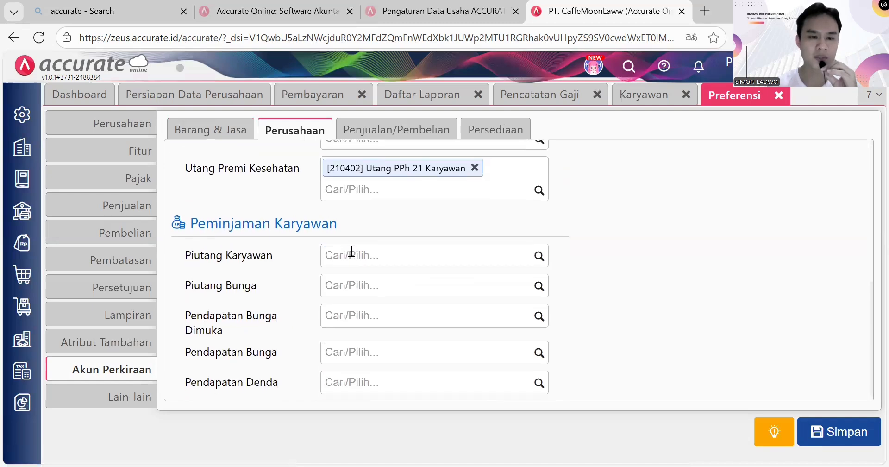
{"action": "scroll", "coordinate": [351, 252], "scroll_direction": "up", "scroll_amount": 3}
{"action": "scroll", "coordinate": [351, 251], "scroll_direction": "up", "scroll_amount": 1}
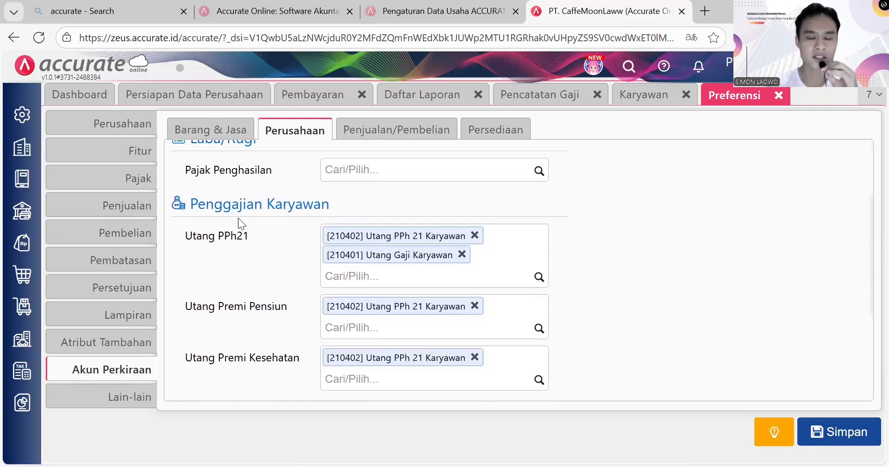
{"action": "left_click", "coordinate": [462, 255]}
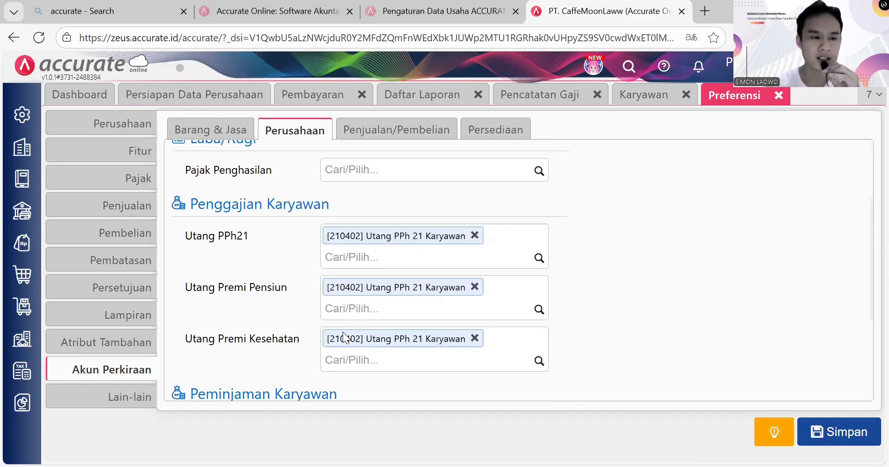
Open the Gaji/Tunjangan list in the Perusahaan module and look through the salary, allowance and deduction types.
{"action": "left_click", "coordinate": [26, 162]}
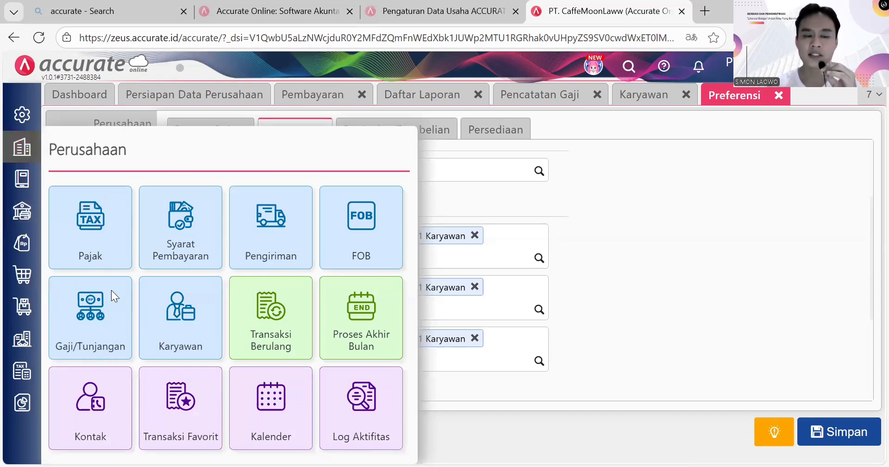
{"action": "left_click", "coordinate": [87, 311]}
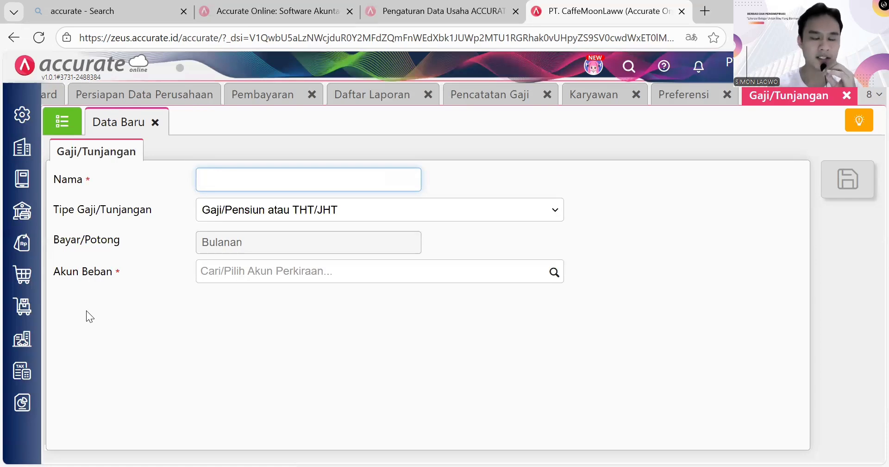
{"action": "left_click", "coordinate": [57, 127]}
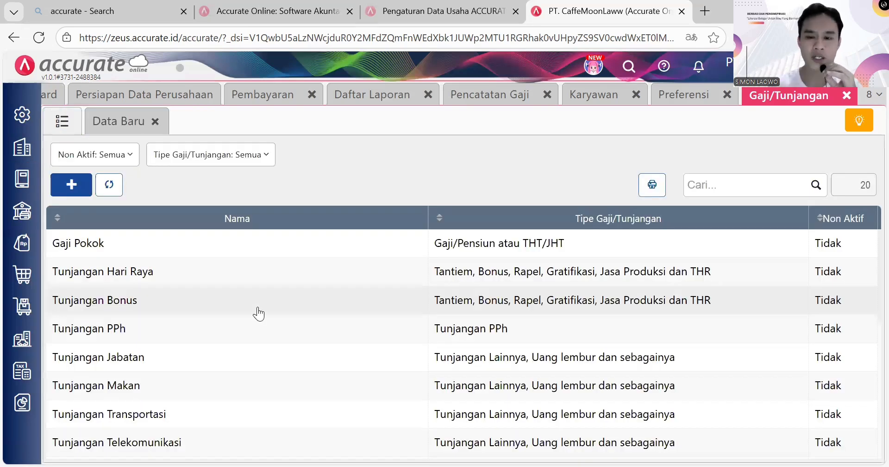
{"action": "scroll", "coordinate": [259, 313], "scroll_direction": "down", "scroll_amount": 5}
{"action": "scroll", "coordinate": [259, 314], "scroll_direction": "down", "scroll_amount": 1}
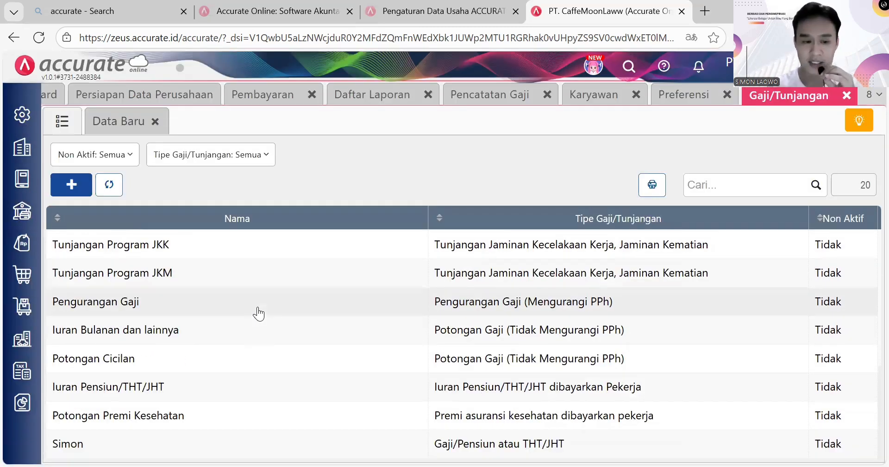
Open the Gaji Pokok entry to check its expense account, and return to the Gaji/Tunjangan list.
{"action": "scroll", "coordinate": [258, 314], "scroll_direction": "up", "scroll_amount": 5}
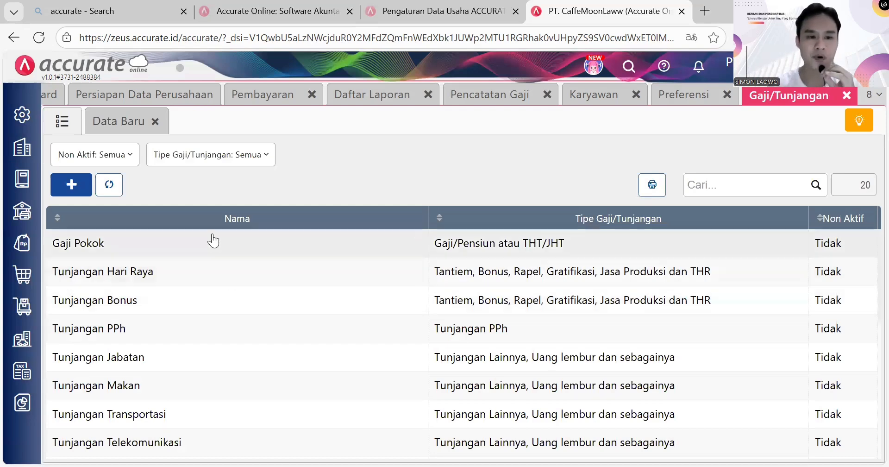
{"action": "left_click", "coordinate": [212, 235]}
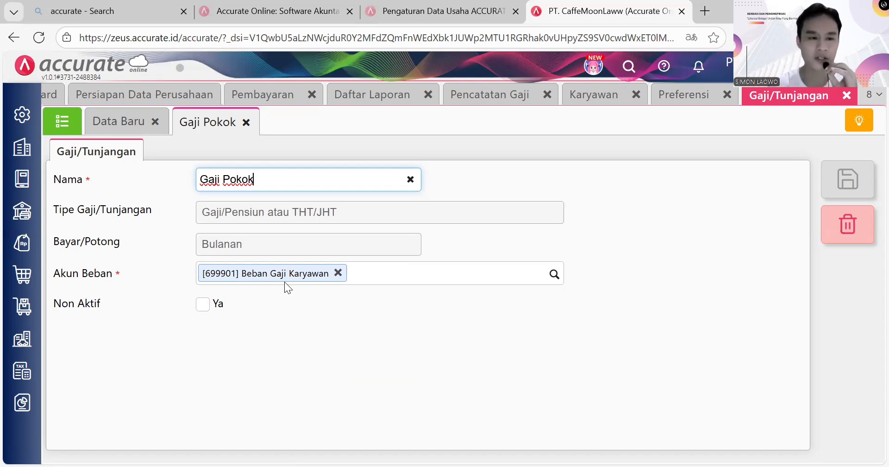
{"action": "left_click", "coordinate": [63, 124]}
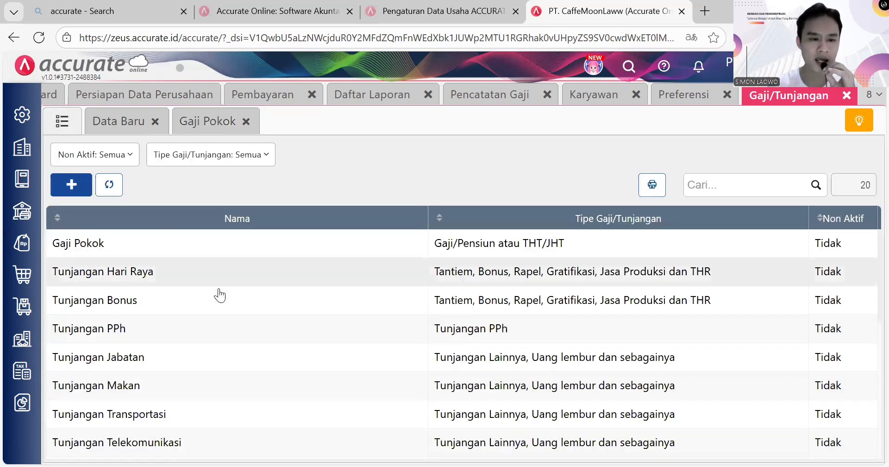
Set the Akun Beban of Tunjangan Hari Raya to [699901] Beban Gaji Karyawan and save the entry.
{"action": "left_click", "coordinate": [247, 273]}
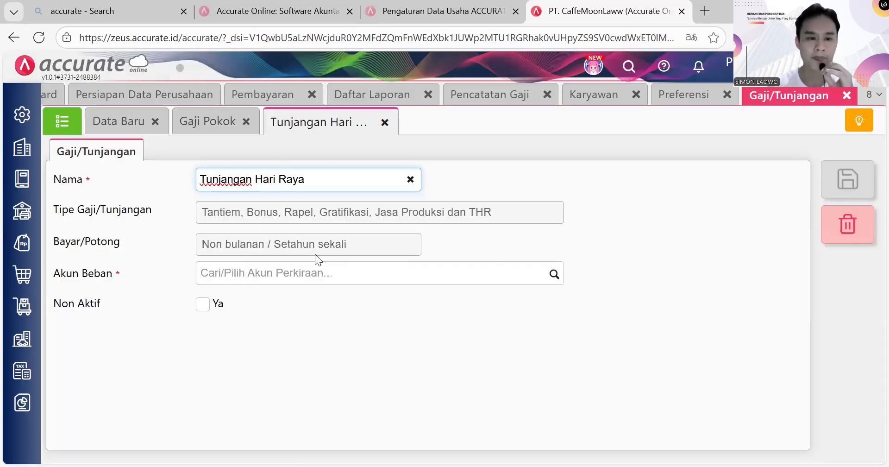
{"action": "left_click", "coordinate": [558, 279]}
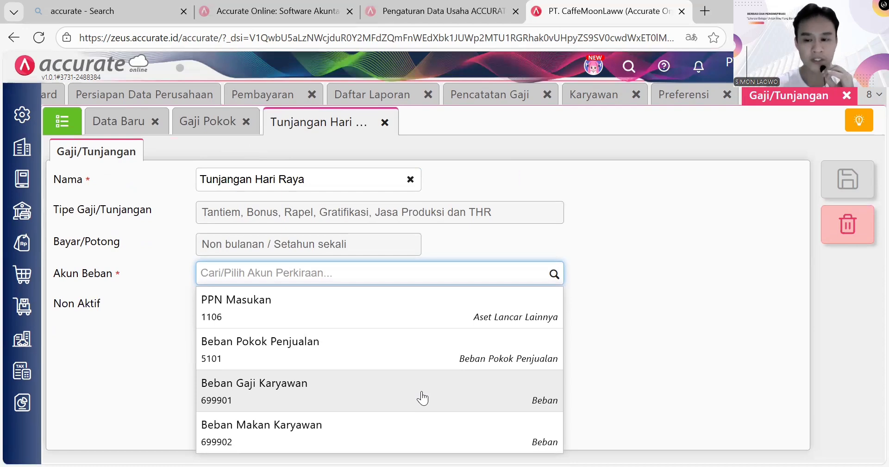
{"action": "left_click", "coordinate": [335, 399]}
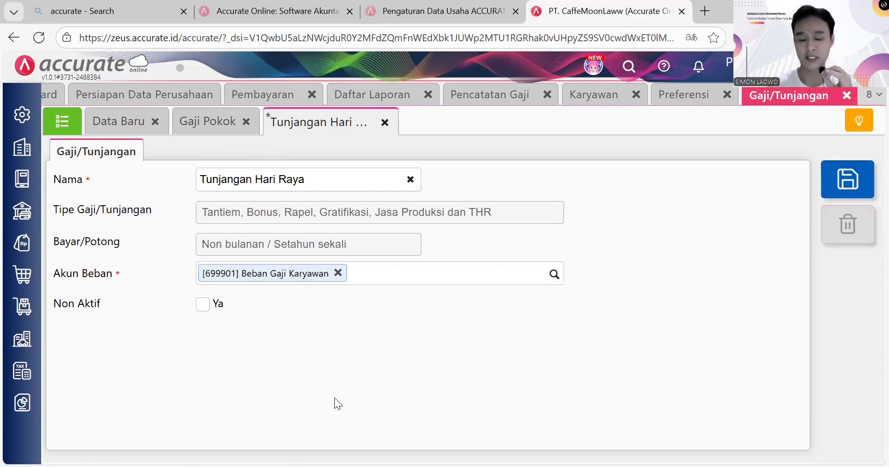
{"action": "key", "text": "ctrl+s"}
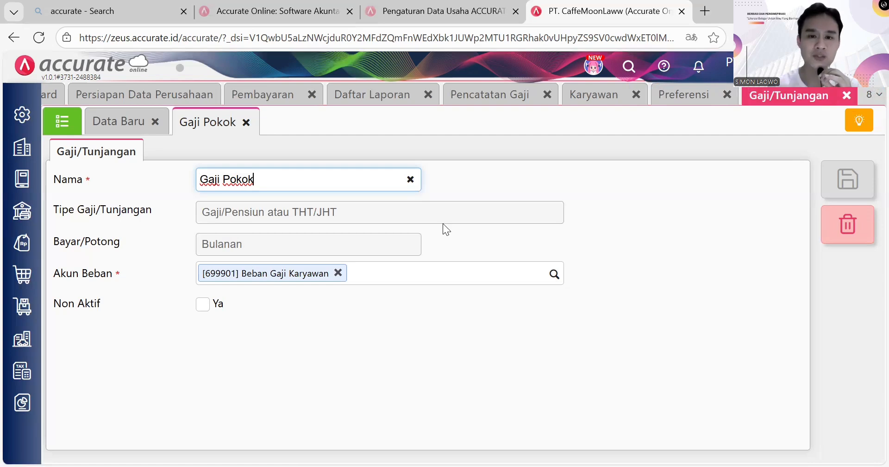
In the new Pencatatan Gaji record, set the month to Januari and the Tanggal to 01/01/2026.
{"action": "left_click", "coordinate": [482, 97]}
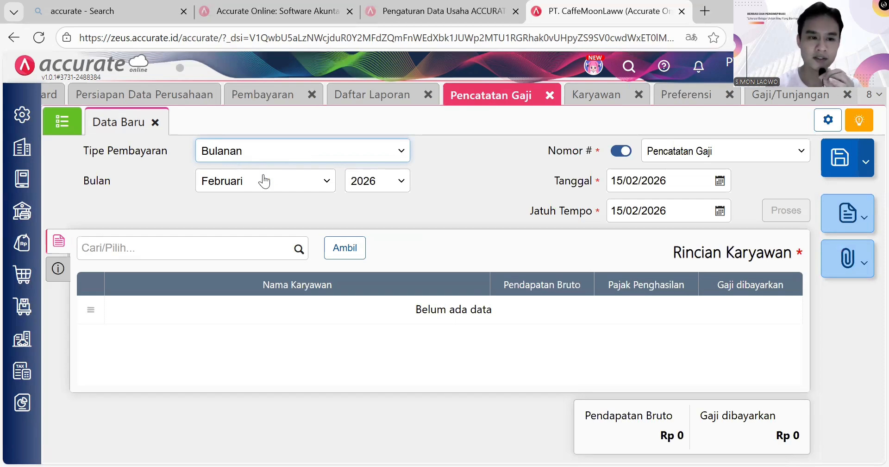
{"action": "left_click", "coordinate": [319, 190]}
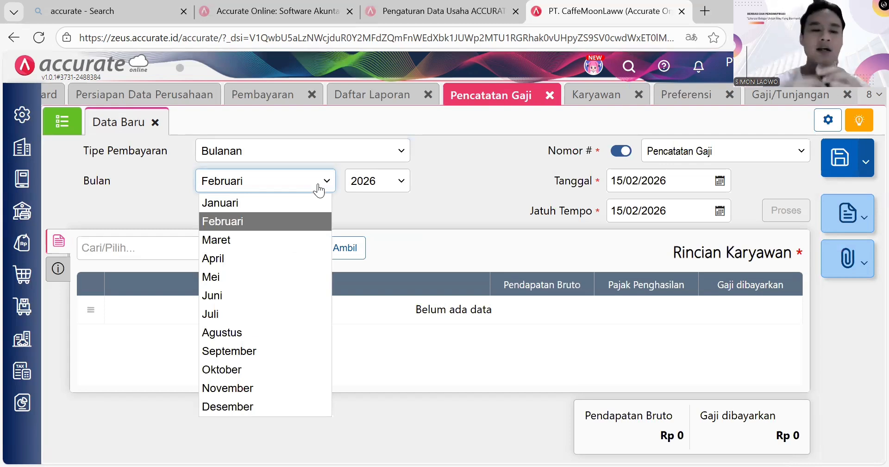
{"action": "left_click", "coordinate": [263, 202]}
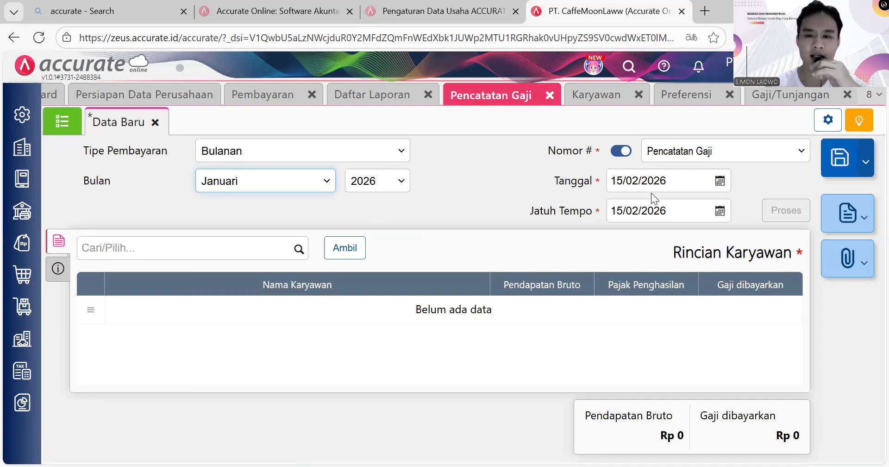
{"action": "left_click", "coordinate": [721, 181]}
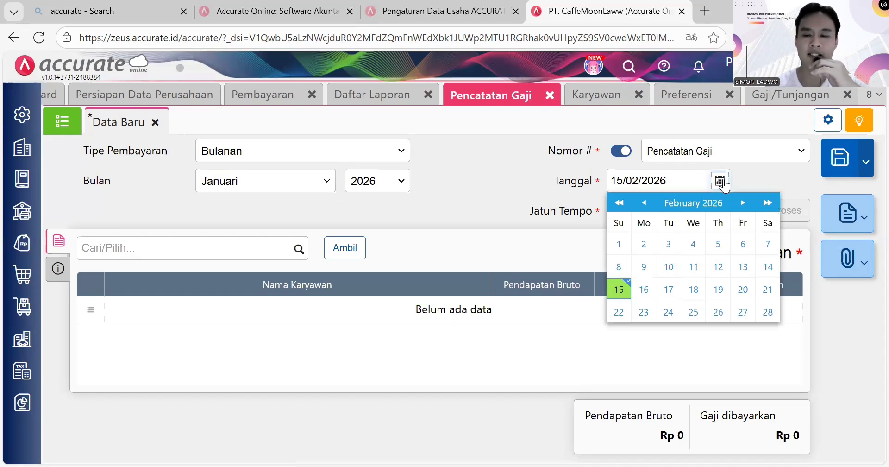
{"action": "left_click", "coordinate": [645, 204]}
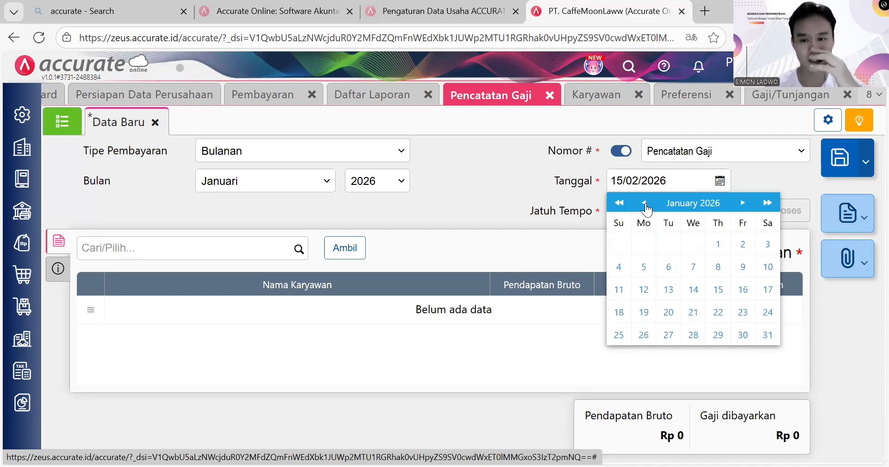
{"action": "left_click", "coordinate": [719, 245]}
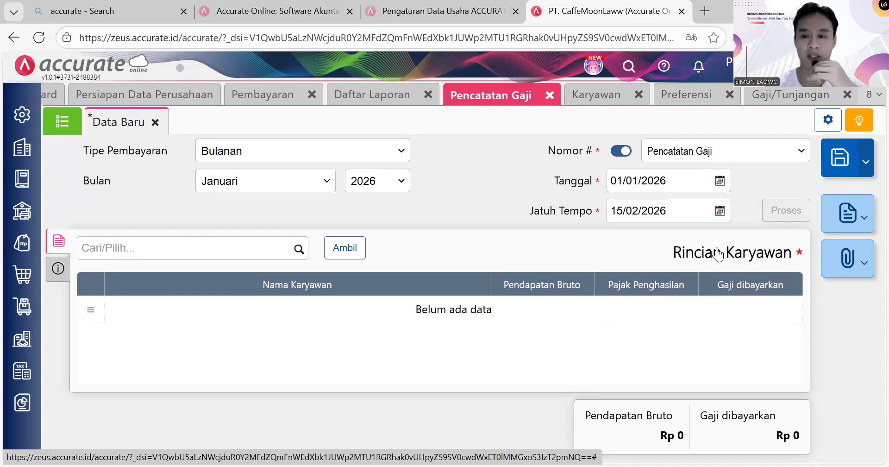
Set the salary record's Jatuh Tempo to 28/01/2026.
{"action": "left_click", "coordinate": [722, 219]}
{"action": "left_click", "coordinate": [722, 218]}
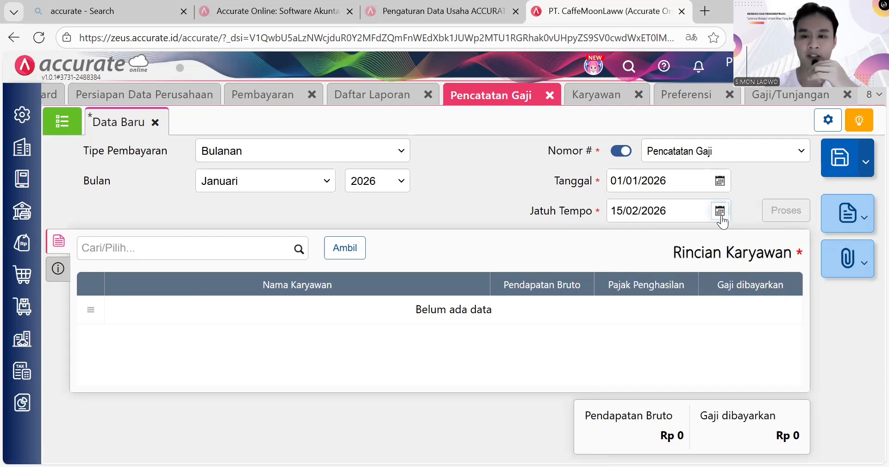
{"action": "left_click", "coordinate": [721, 217]}
{"action": "left_click", "coordinate": [644, 233]}
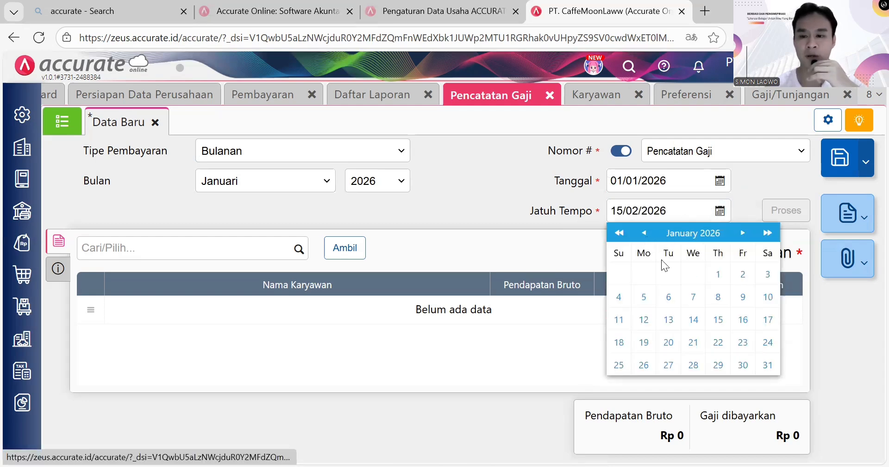
{"action": "left_click", "coordinate": [693, 365]}
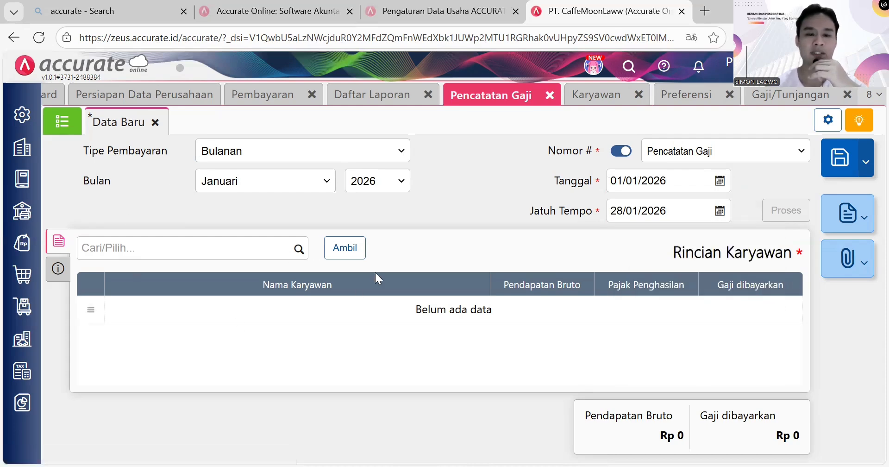
Add the first employee from the Pegawai Tetap group to the record's Rincian Karyawan.
{"action": "left_click", "coordinate": [351, 254]}
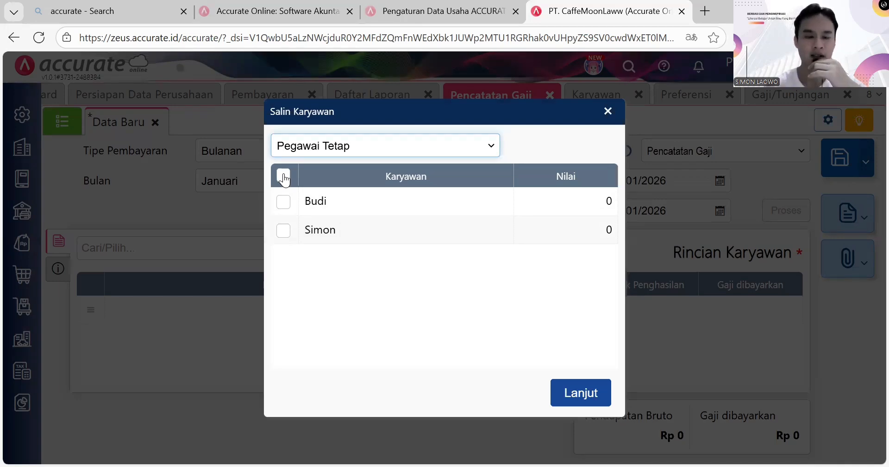
{"action": "left_click", "coordinate": [290, 204]}
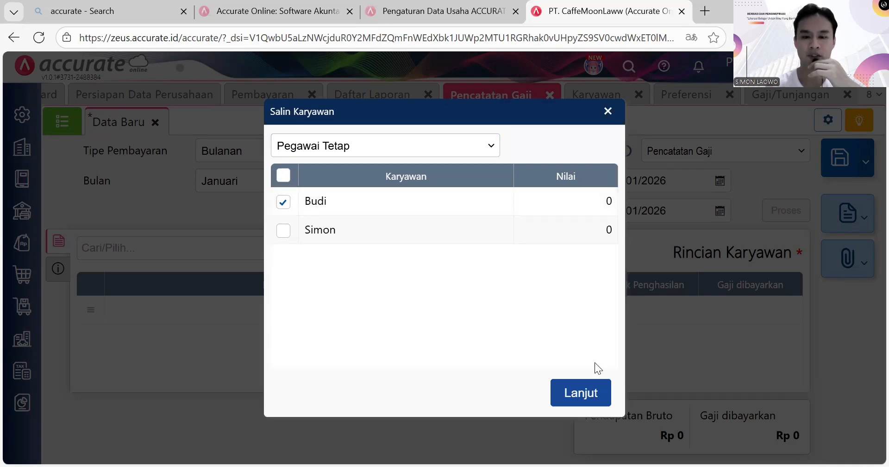
{"action": "left_click", "coordinate": [581, 394]}
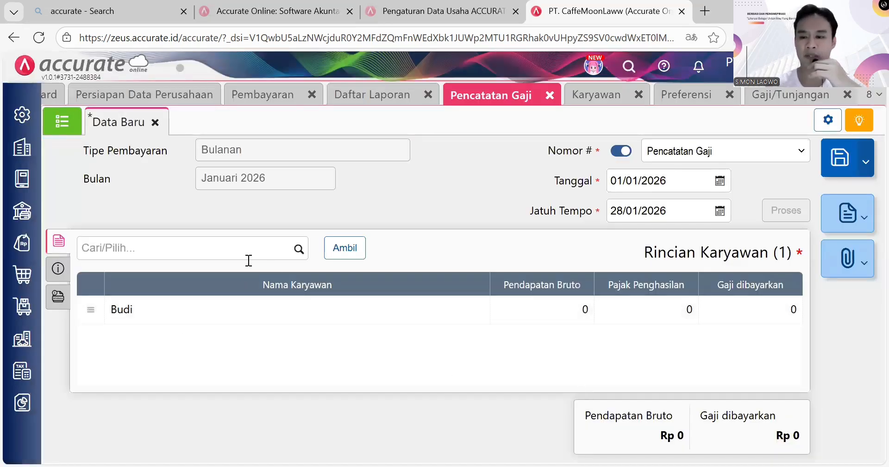
Open the added employee's salary details and set Gaji Pokok to Rp 5.500.000.
{"action": "left_click", "coordinate": [206, 311]}
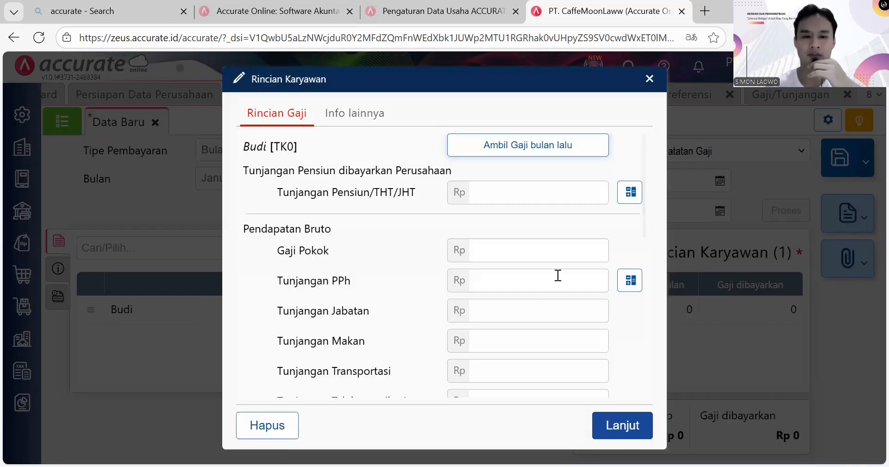
{"action": "left_click", "coordinate": [588, 246]}
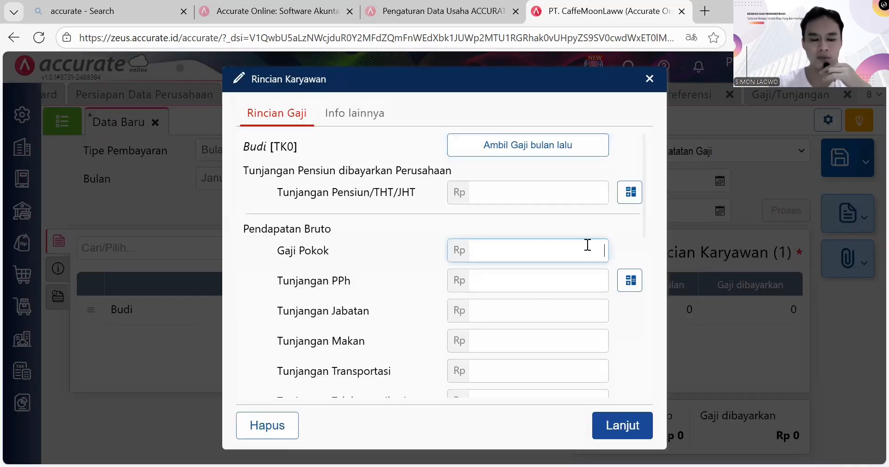
{"action": "type", "text": "5.500.000"}
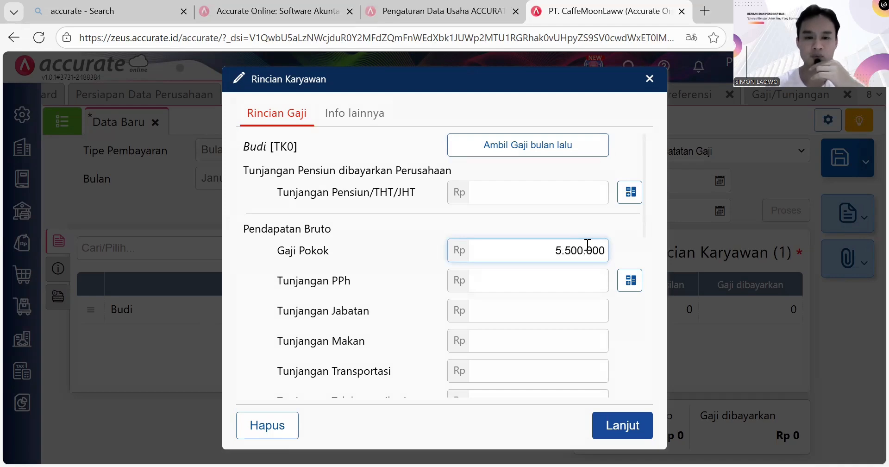
{"action": "left_click", "coordinate": [426, 246]}
Set the employee's Tunjangan Makan to Rp 200.000, check the deductions and net pay, and confirm the salary details.
{"action": "scroll", "coordinate": [427, 246], "scroll_direction": "down", "scroll_amount": 2}
{"action": "scroll", "coordinate": [425, 247], "scroll_direction": "down", "scroll_amount": 1}
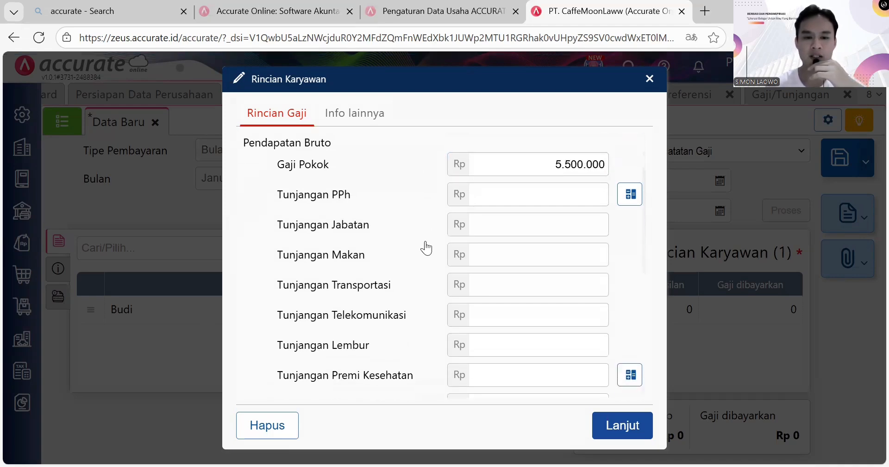
{"action": "left_click", "coordinate": [574, 262]}
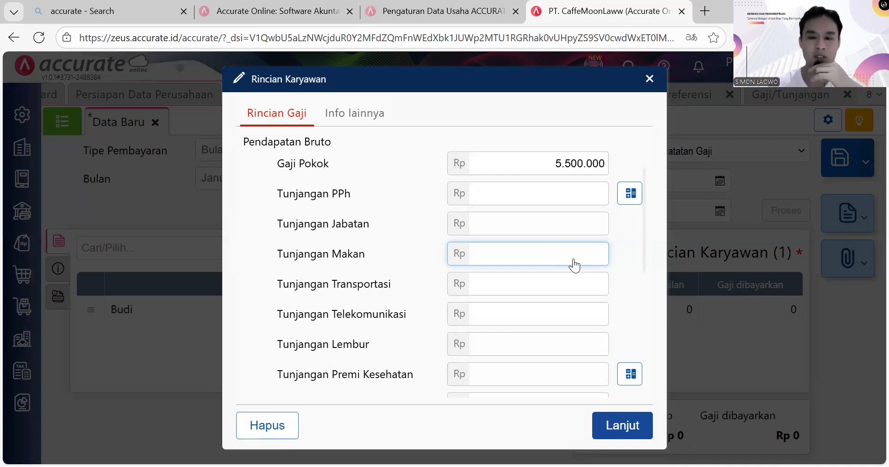
{"action": "type", "text": "2000000"}
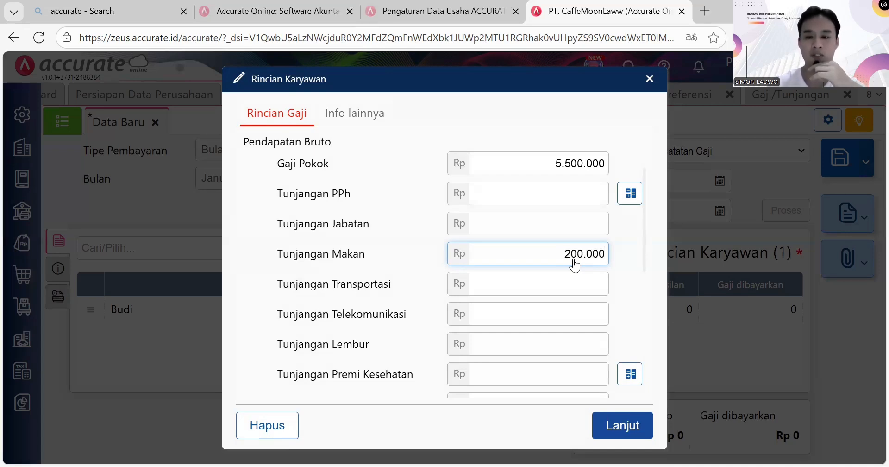
{"action": "left_click", "coordinate": [626, 269]}
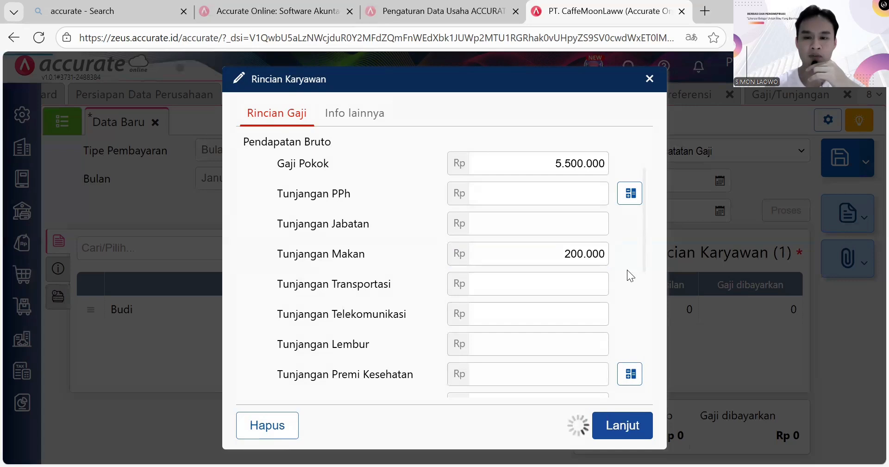
{"action": "scroll", "coordinate": [627, 269], "scroll_direction": "down", "scroll_amount": 5}
{"action": "scroll", "coordinate": [627, 269], "scroll_direction": "down", "scroll_amount": 2}
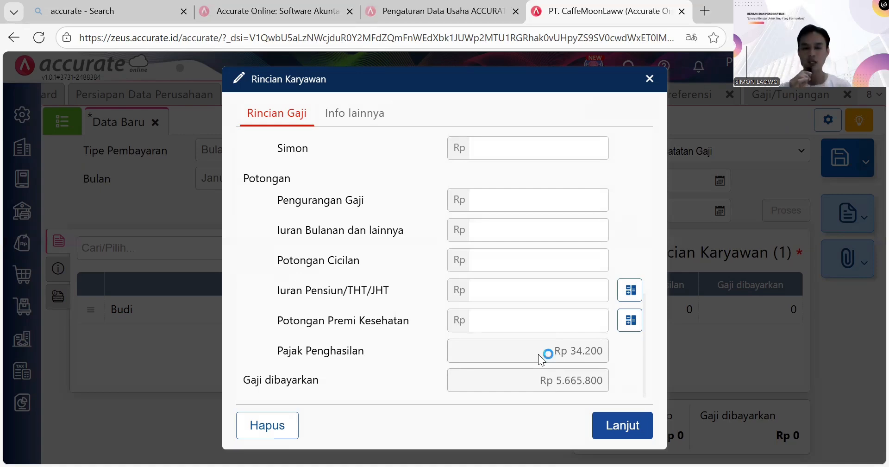
{"action": "left_click", "coordinate": [613, 424]}
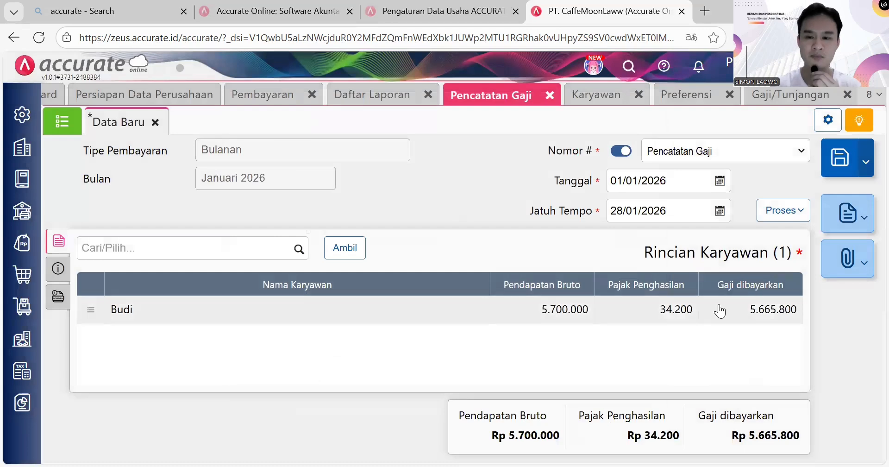
Review the payable accounts and PPh due date in Info lainnya, check the payment summary, and try to save the salary record.
{"action": "left_click", "coordinate": [60, 268]}
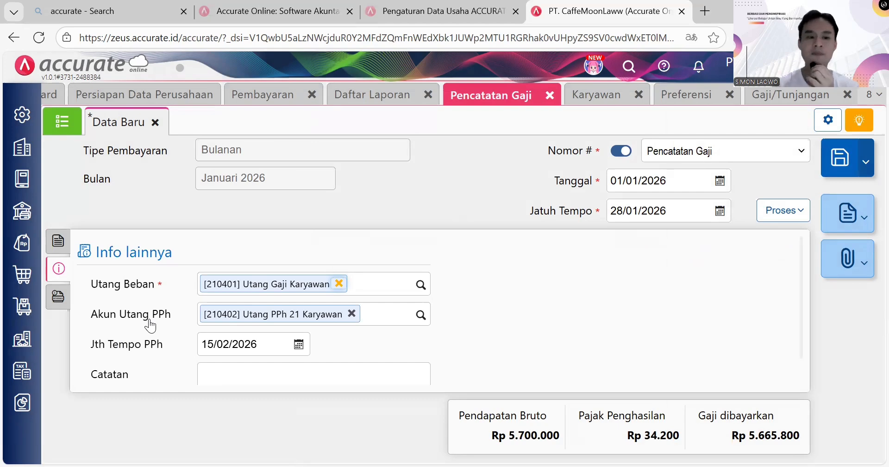
{"action": "scroll", "coordinate": [151, 326], "scroll_direction": "down", "scroll_amount": 1}
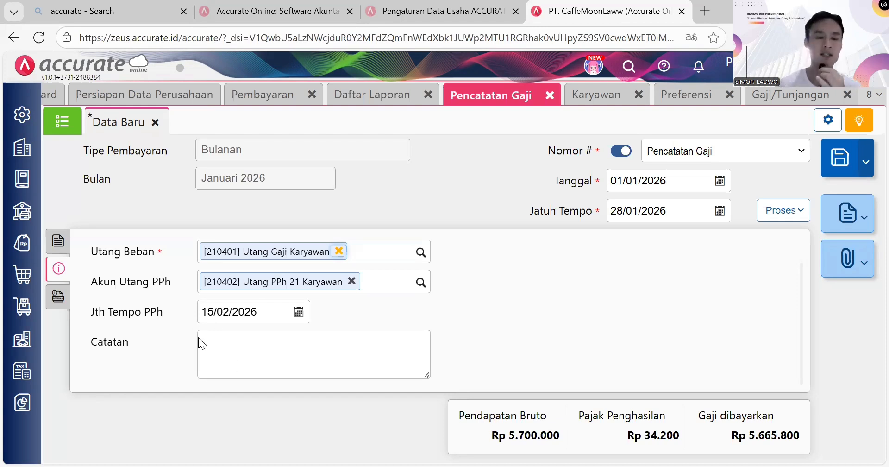
{"action": "left_click", "coordinate": [228, 340]}
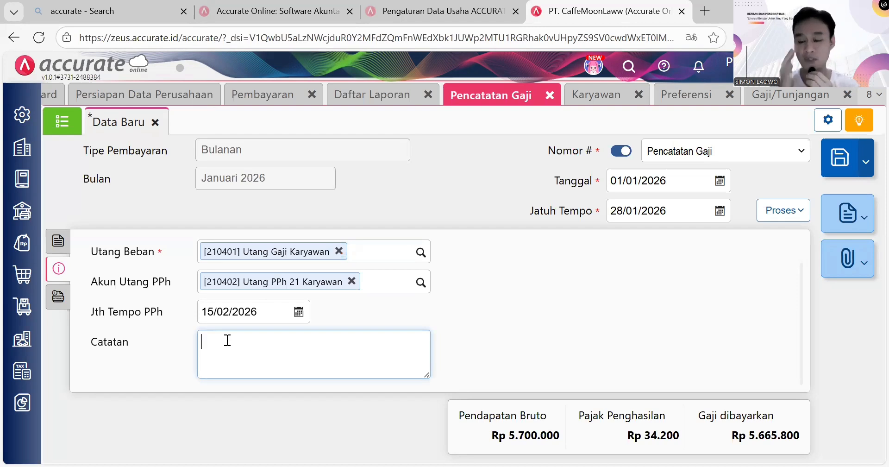
{"action": "left_click", "coordinate": [54, 301]}
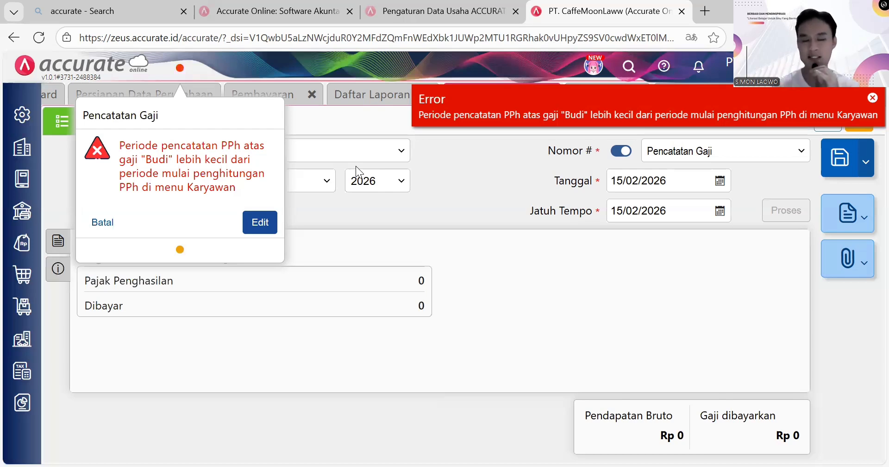
Reopen the rejected salary record for editing, set Jatuh Tempo to 31/01/2026, and try to save it.
{"action": "left_click", "coordinate": [260, 223]}
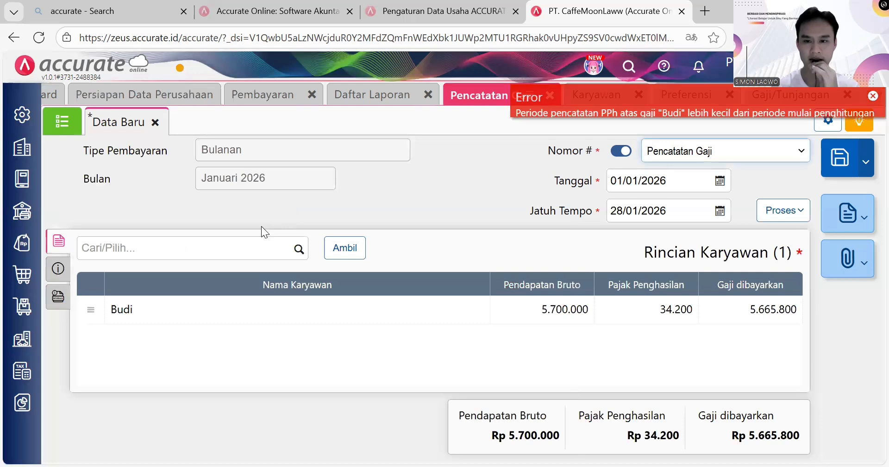
{"action": "left_click", "coordinate": [56, 271]}
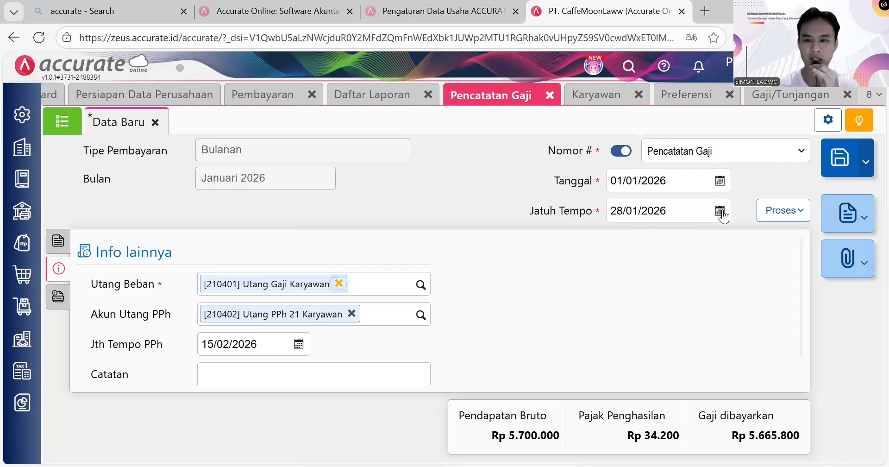
{"action": "left_click", "coordinate": [721, 212]}
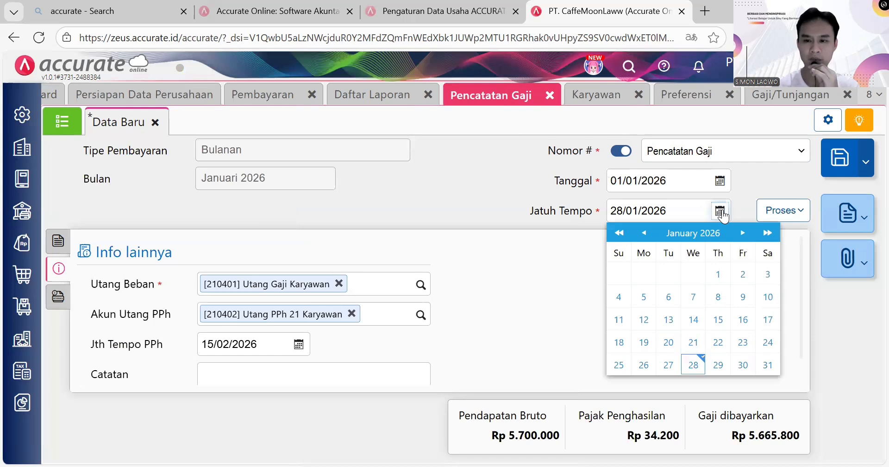
{"action": "left_click", "coordinate": [766, 366]}
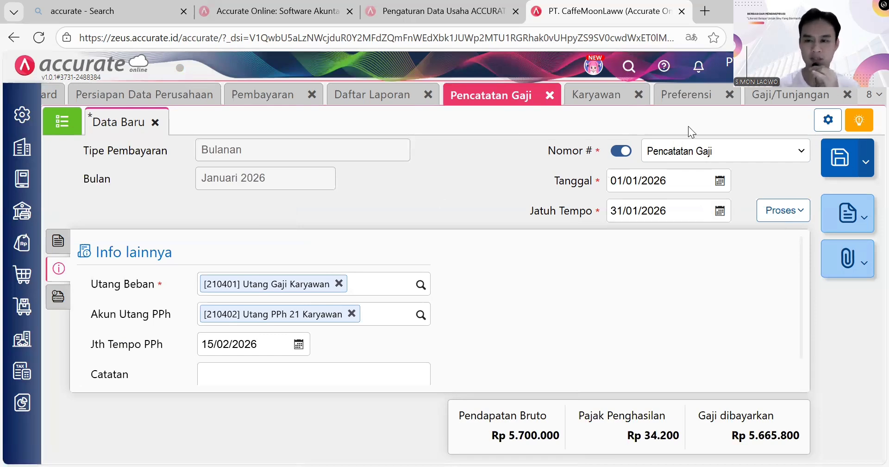
{"action": "left_click", "coordinate": [839, 157]}
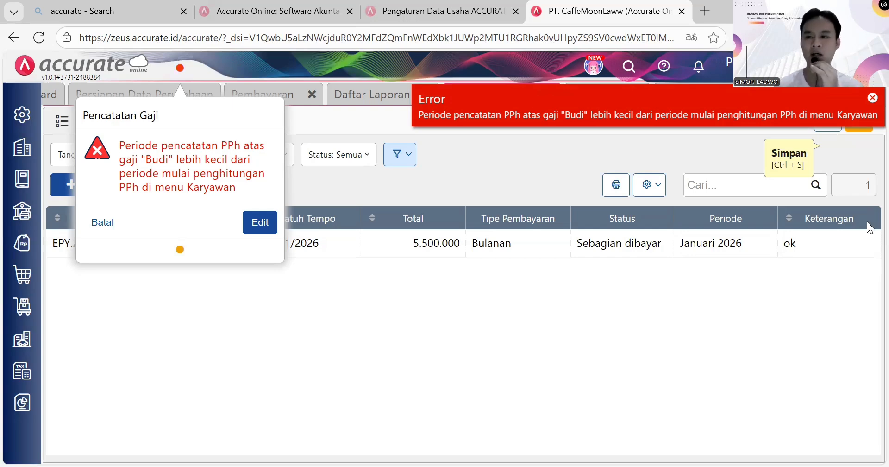
Change the start of the Staff employee's PPh calculation to Januari 2026 in the Karyawan income tax details and save.
{"action": "left_click", "coordinate": [871, 100]}
{"action": "left_click", "coordinate": [871, 102]}
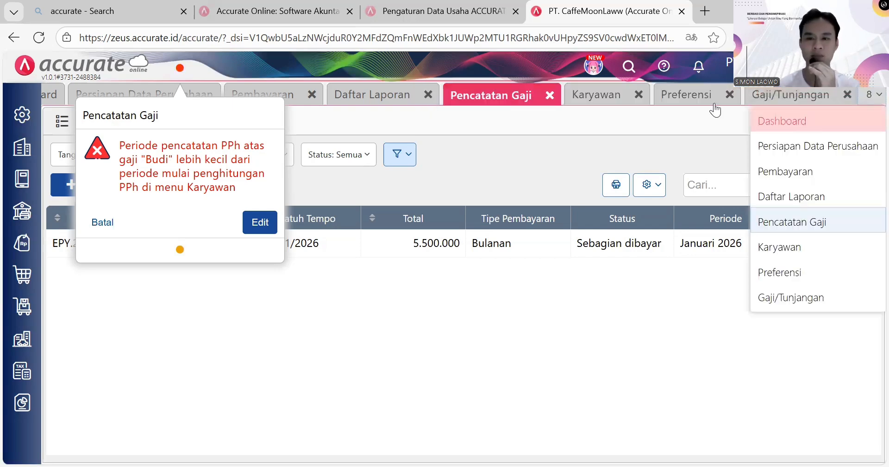
{"action": "left_click", "coordinate": [609, 134]}
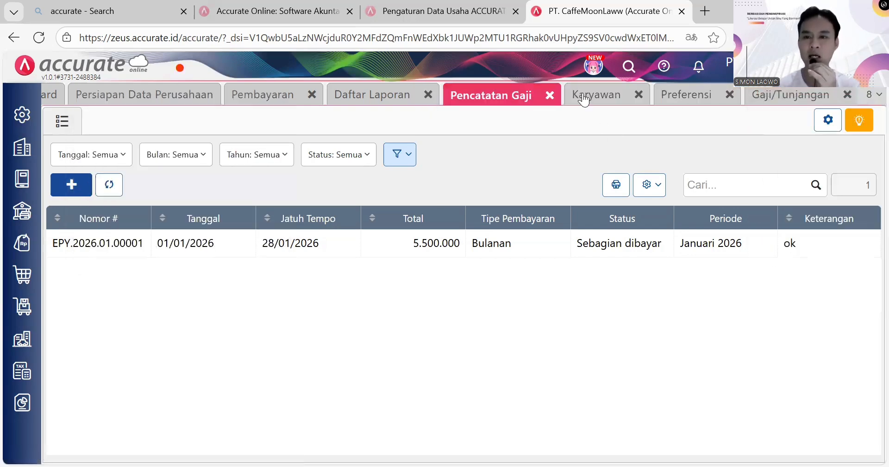
{"action": "left_click", "coordinate": [583, 90]}
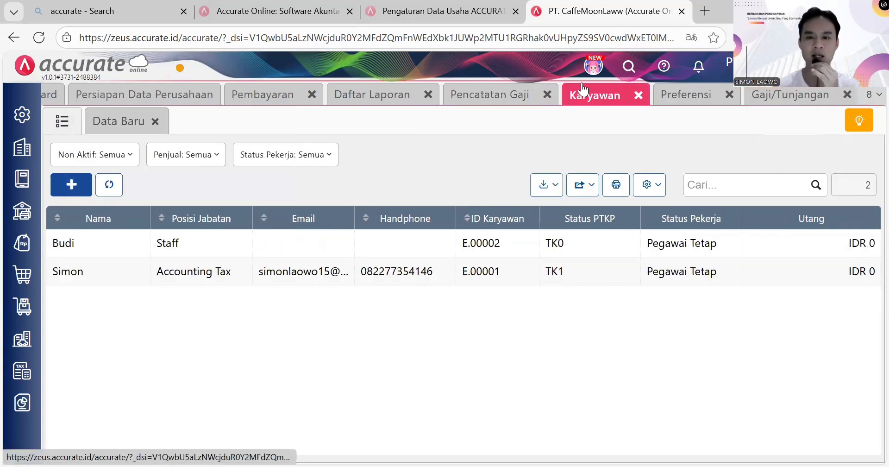
{"action": "left_click", "coordinate": [194, 242]}
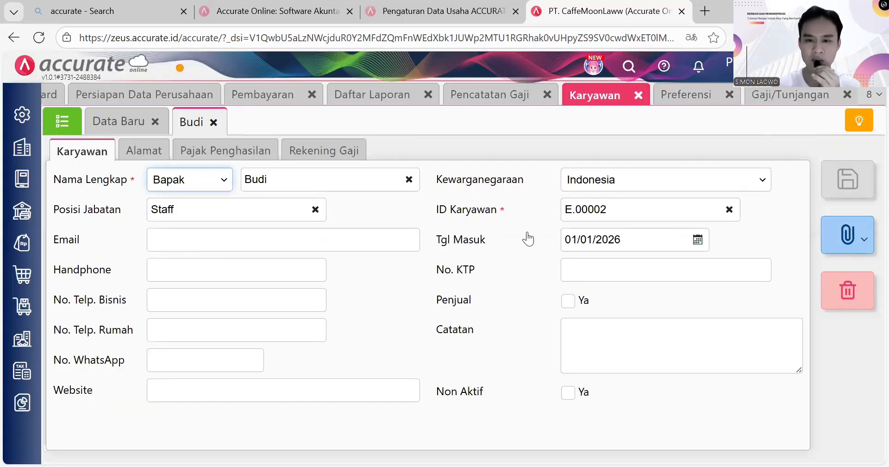
{"action": "left_click", "coordinate": [214, 153]}
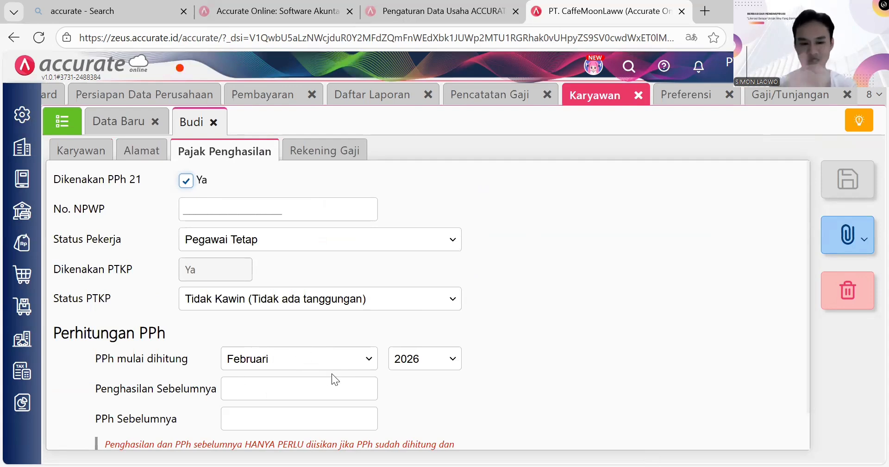
{"action": "left_click", "coordinate": [322, 364]}
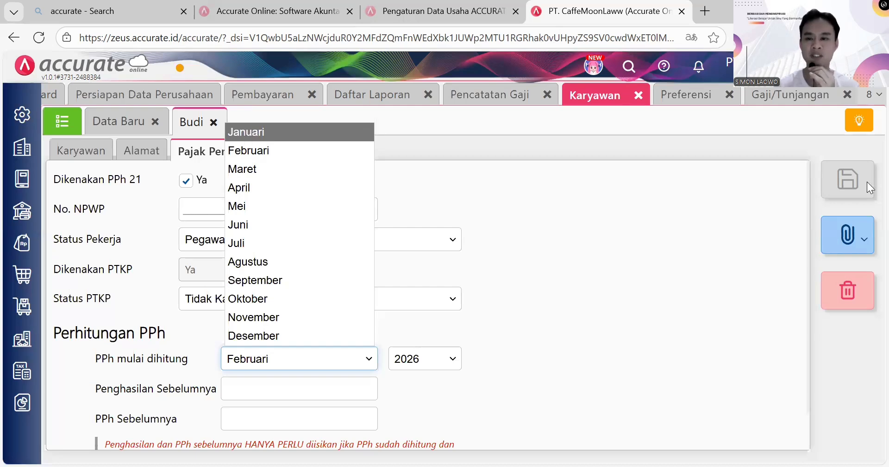
{"action": "left_click", "coordinate": [846, 176]}
{"action": "left_click", "coordinate": [847, 176]}
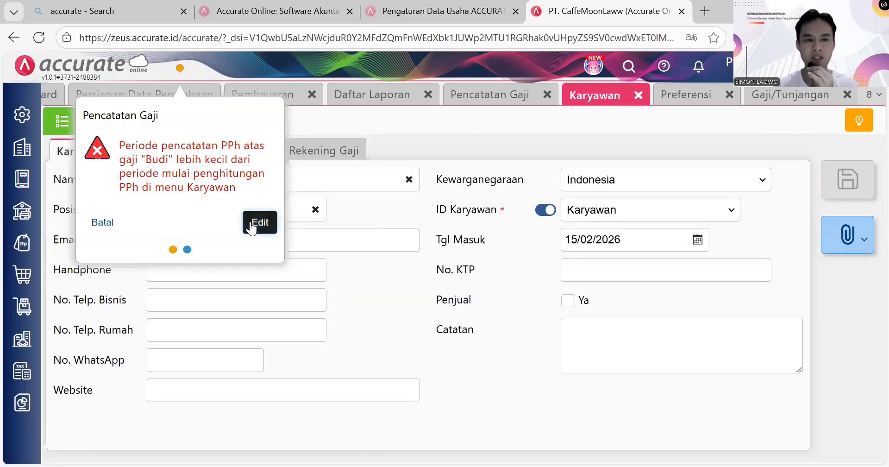
Reopen the rejected January salary record, save it again, and inspect the saved record's Rincian Jurnal.
{"action": "left_click", "coordinate": [259, 222]}
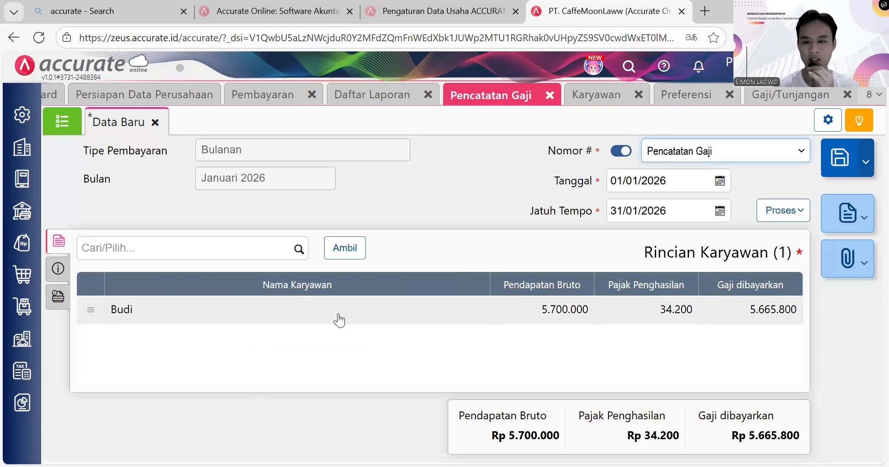
{"action": "left_click", "coordinate": [845, 156]}
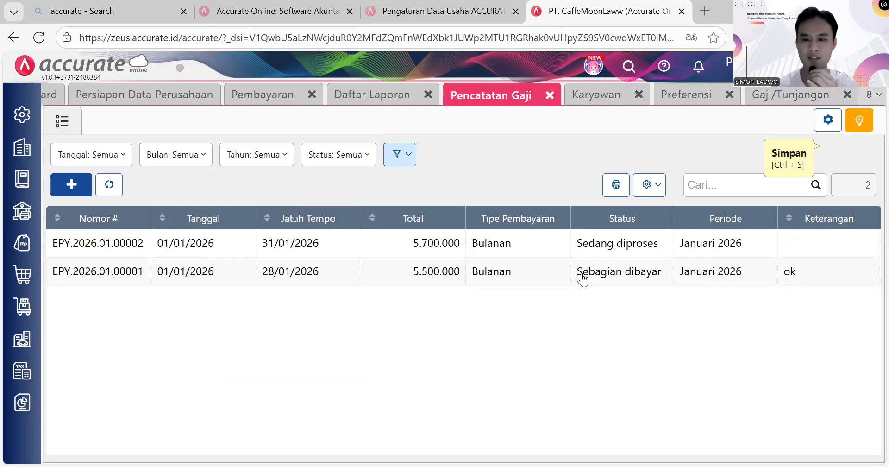
{"action": "left_click", "coordinate": [609, 252]}
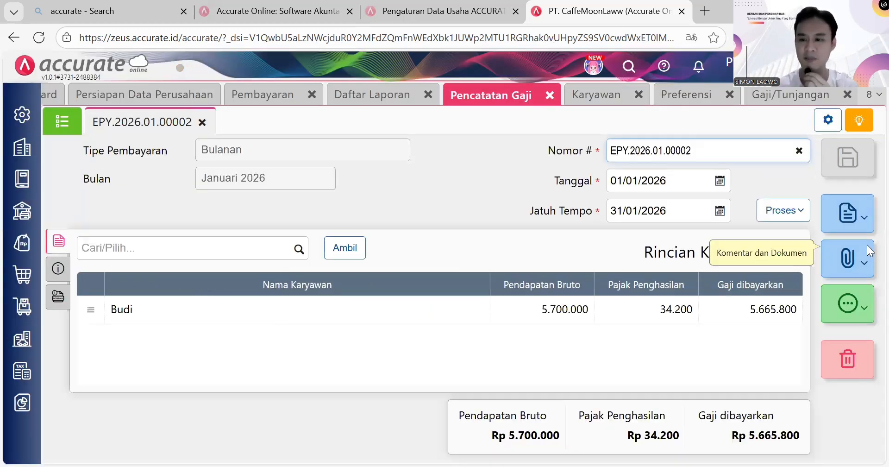
{"action": "left_click", "coordinate": [848, 318]}
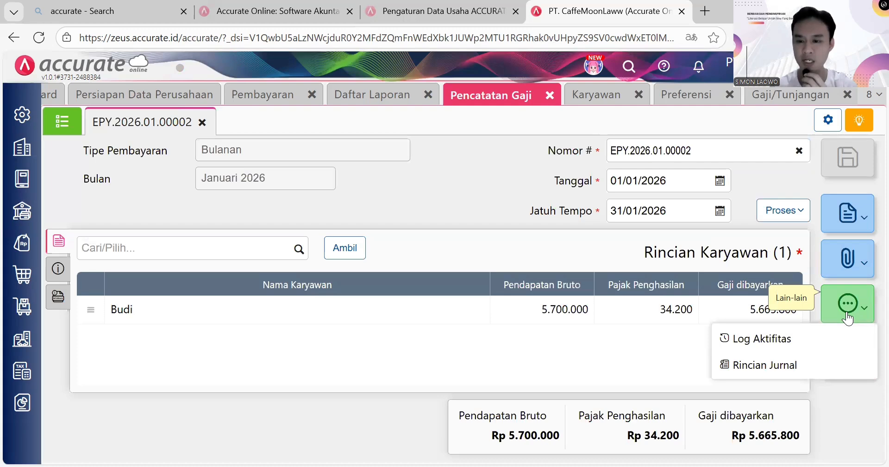
{"action": "left_click", "coordinate": [766, 365]}
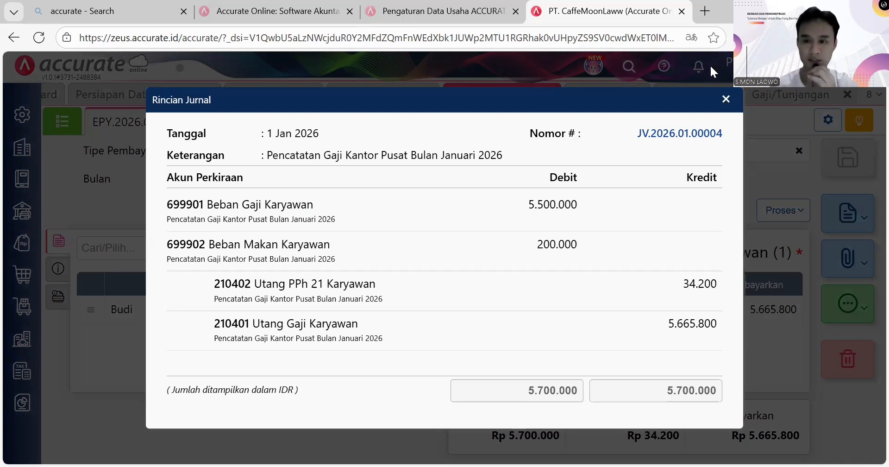
{"action": "left_click", "coordinate": [725, 99]}
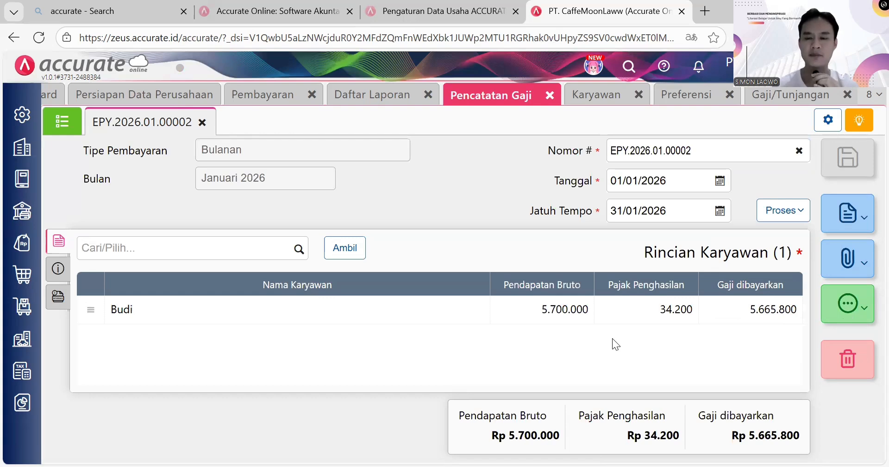
Process the salary record's Gaji payment and choose the BCA Caffe account as its Kas/Bank.
{"action": "left_click", "coordinate": [774, 216]}
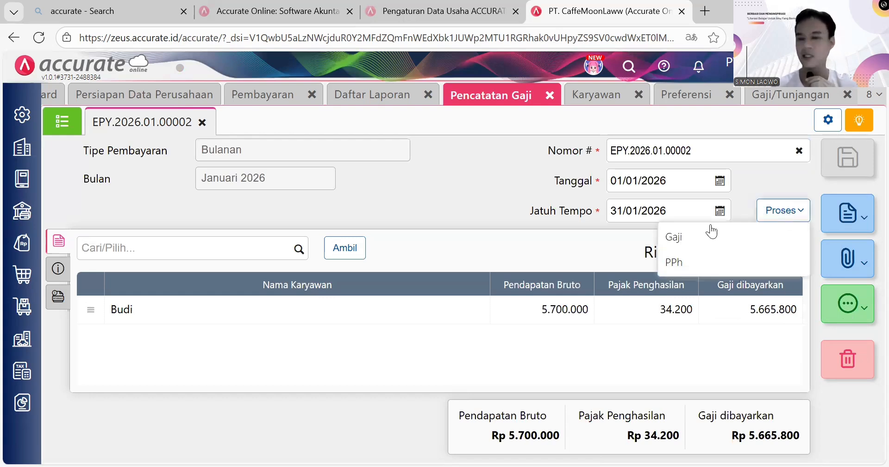
{"action": "left_click", "coordinate": [692, 237]}
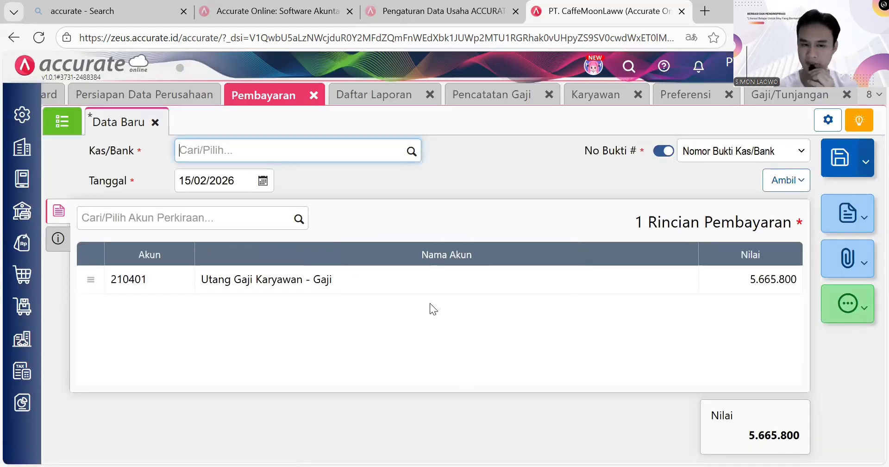
{"action": "left_click", "coordinate": [410, 154]}
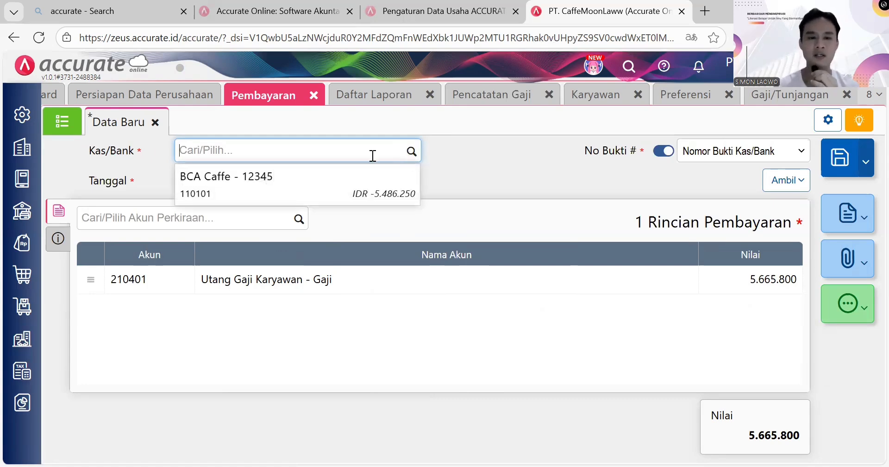
{"action": "left_click", "coordinate": [330, 190]}
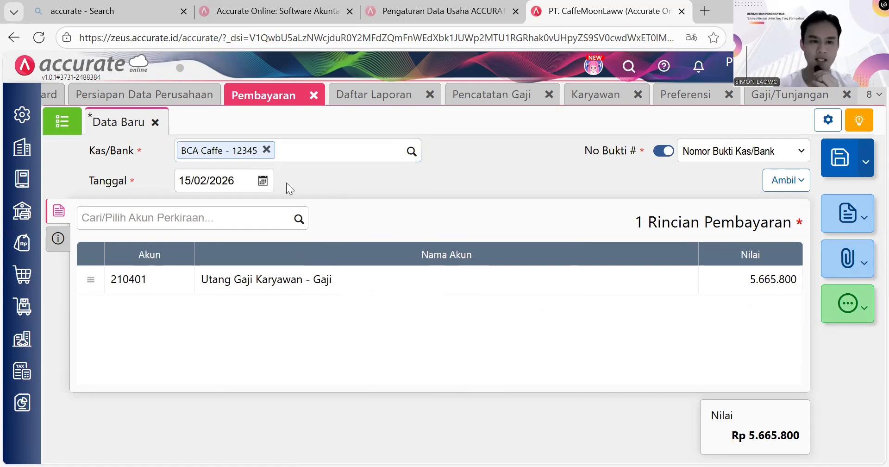
Set the salary payment's date to 31/01/2026 and save the payment.
{"action": "left_click", "coordinate": [263, 181]}
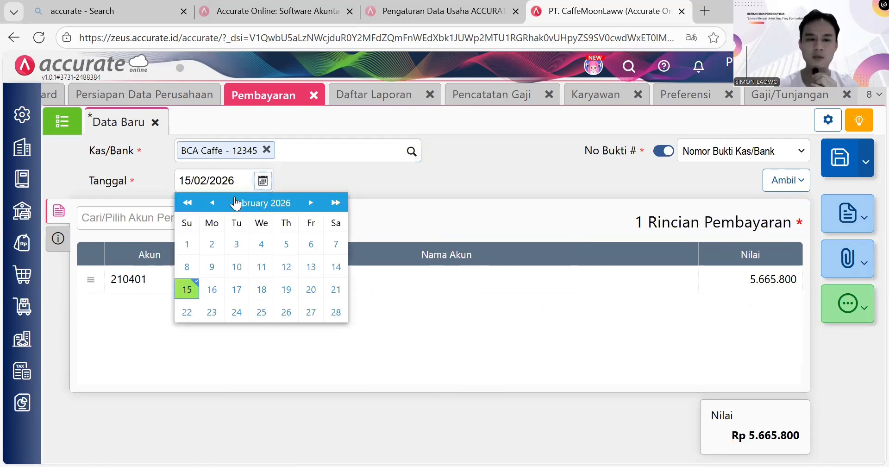
{"action": "left_click", "coordinate": [212, 203]}
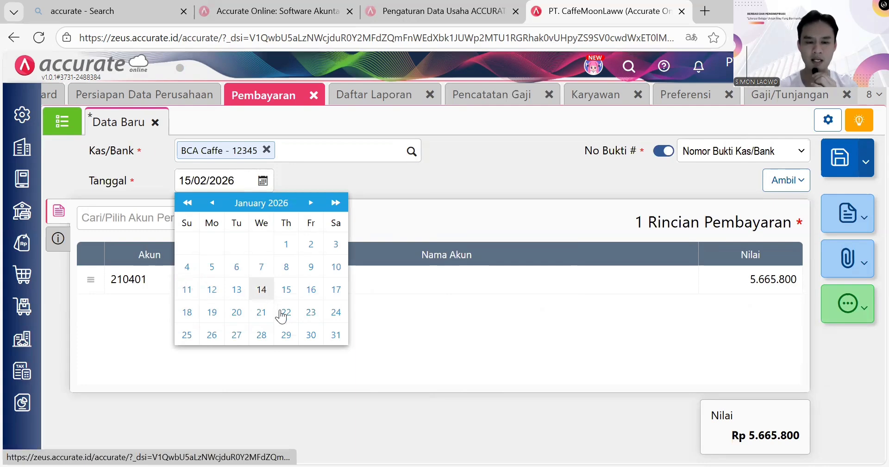
{"action": "left_click", "coordinate": [330, 338]}
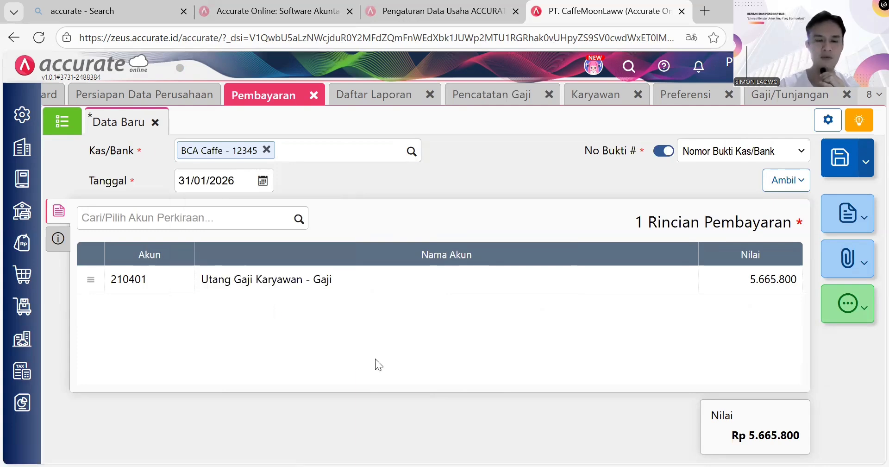
{"action": "key", "text": "ctrl+s"}
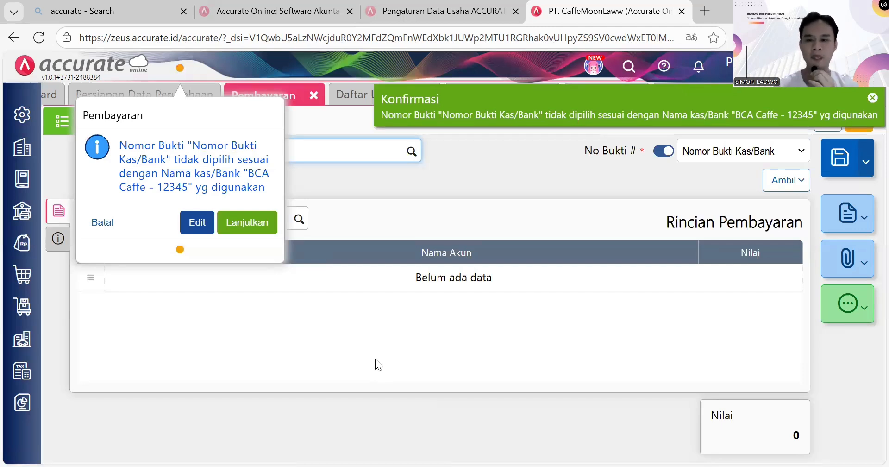
Try to retrieve Pencatatan Gaji entries into the new blank payment.
{"action": "left_click", "coordinate": [417, 325]}
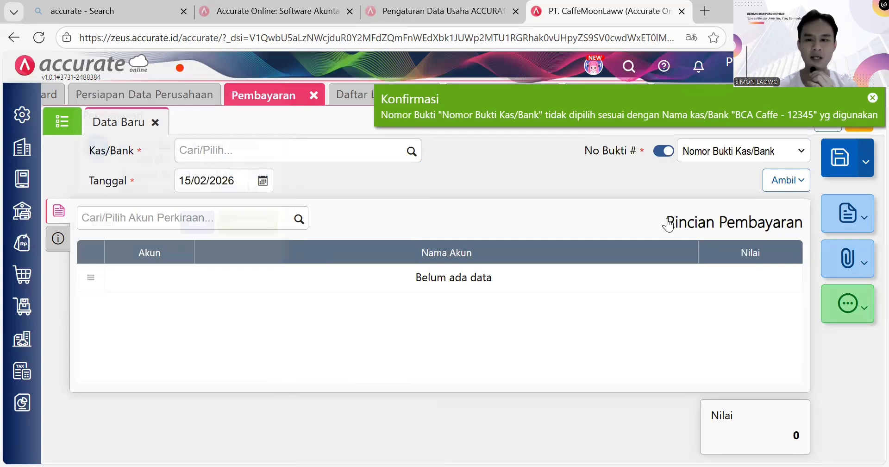
{"action": "left_click", "coordinate": [783, 188]}
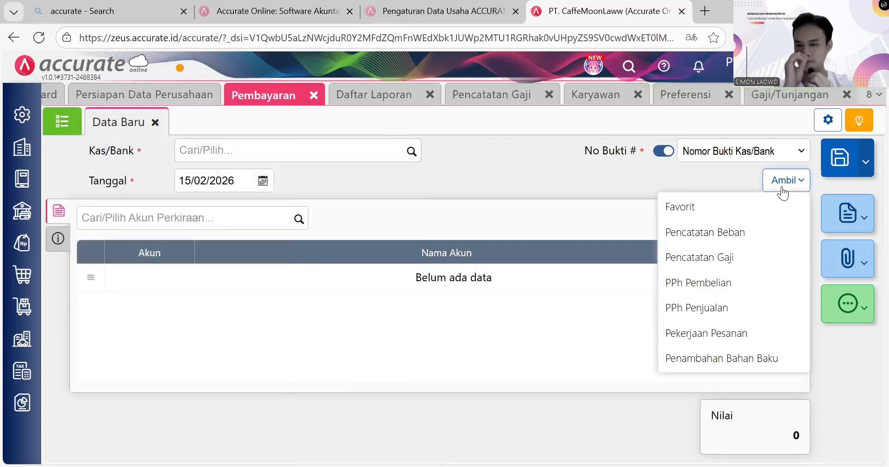
{"action": "left_click", "coordinate": [712, 258]}
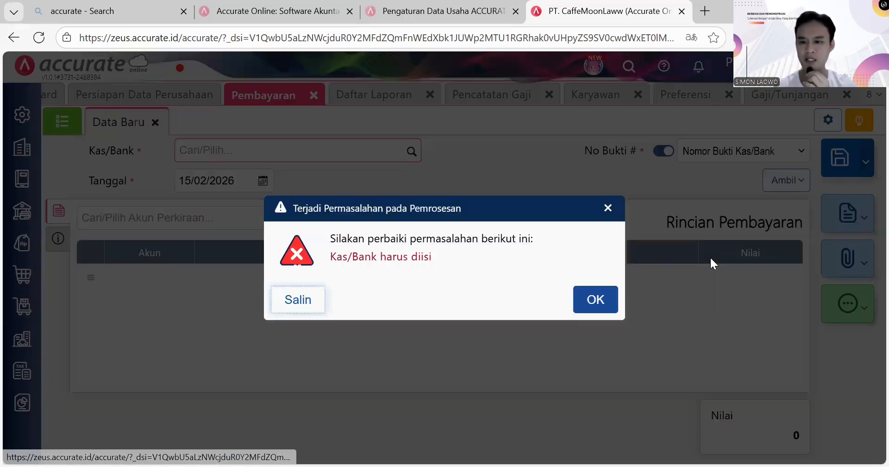
{"action": "left_click", "coordinate": [602, 299]}
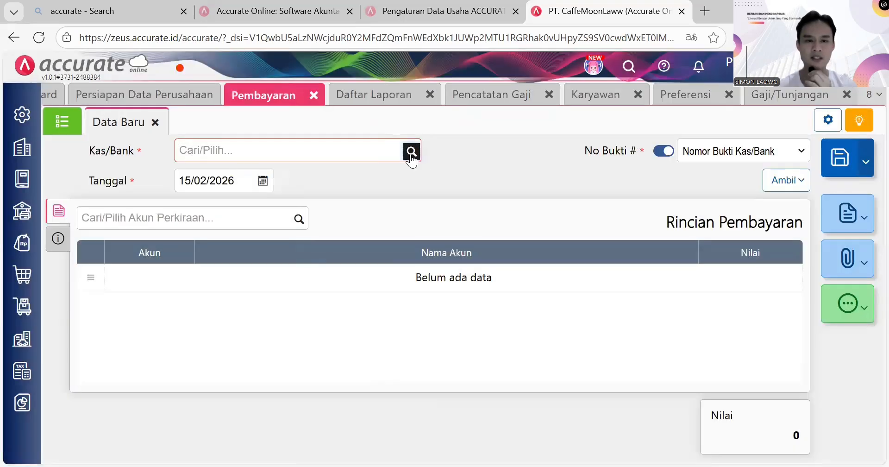
Select the BCA Caffe account as the new payment's Kas/Bank and set its date to 15/03/2026.
{"action": "left_click", "coordinate": [411, 152]}
{"action": "left_click", "coordinate": [280, 195]}
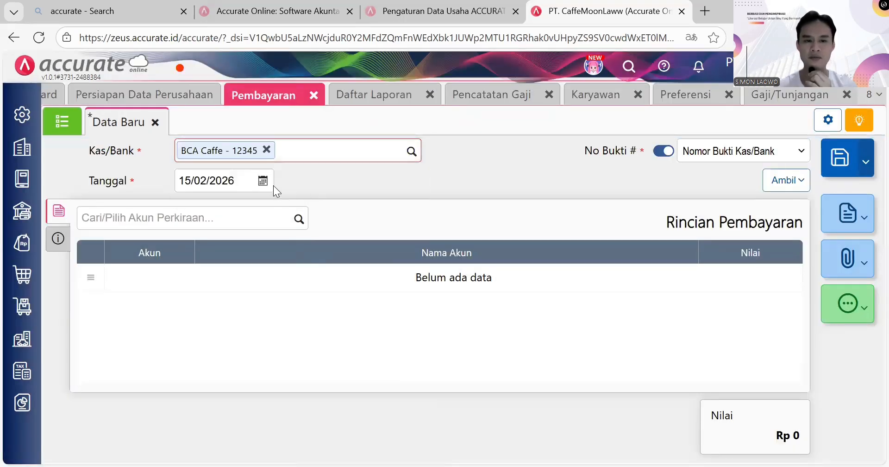
{"action": "left_click", "coordinate": [244, 189]}
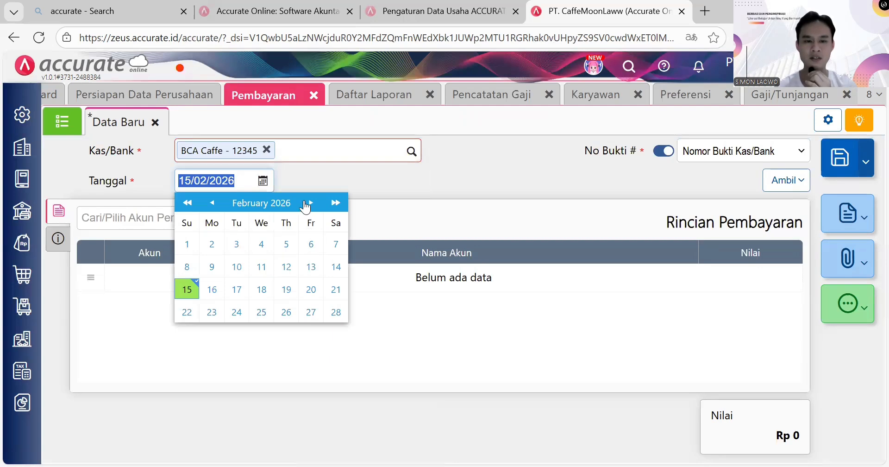
{"action": "left_click", "coordinate": [313, 205]}
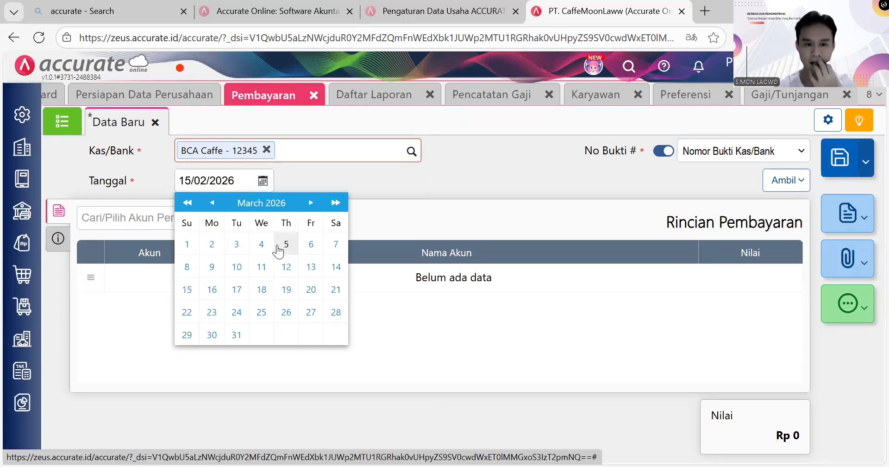
{"action": "left_click", "coordinate": [188, 290]}
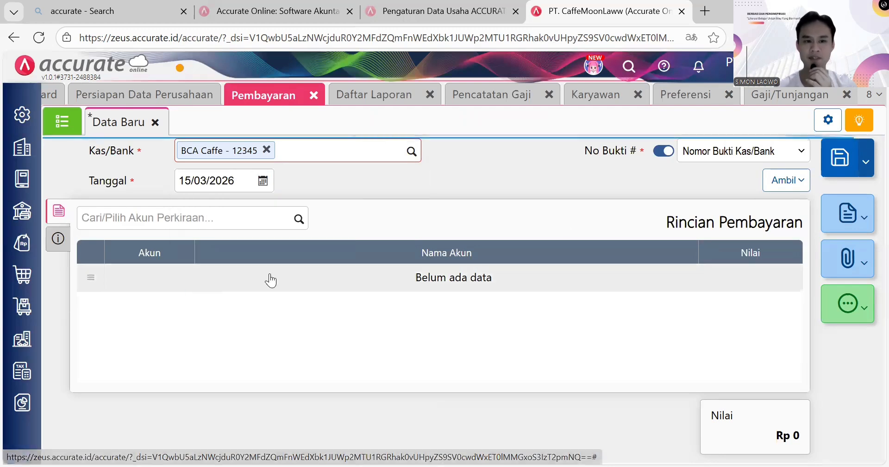
{"action": "left_click", "coordinate": [418, 159]}
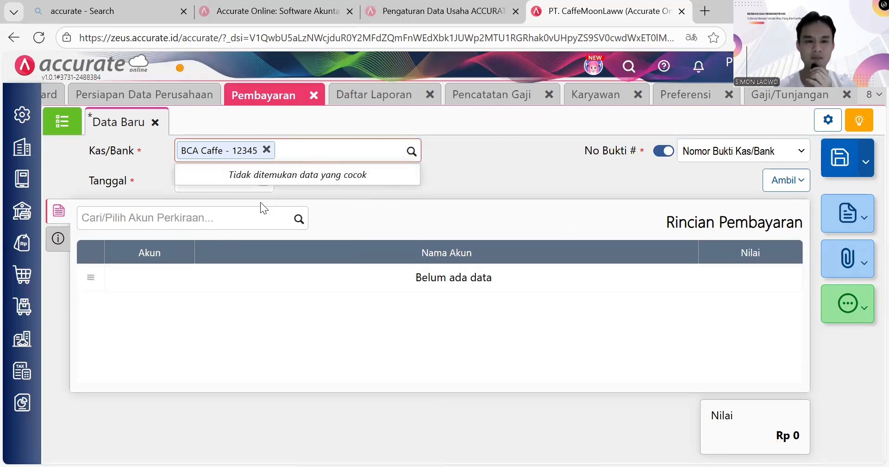
Set the new payment's date to 15/02/2026.
{"action": "left_click", "coordinate": [263, 182]}
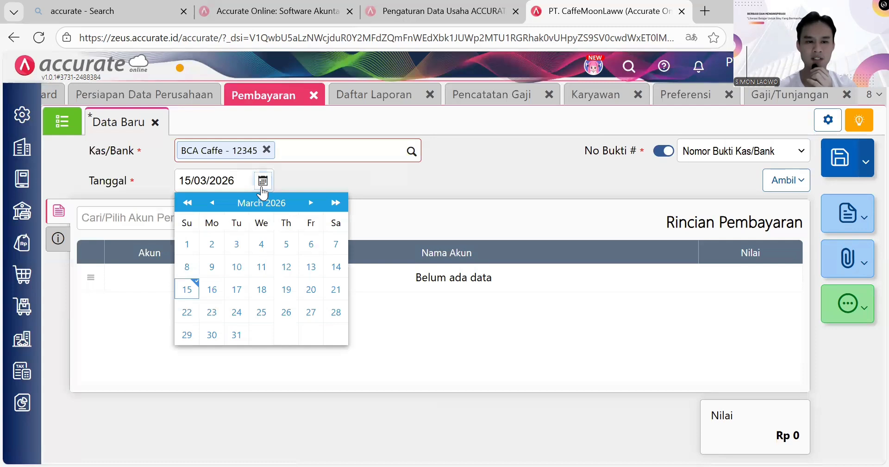
{"action": "left_click", "coordinate": [221, 207]}
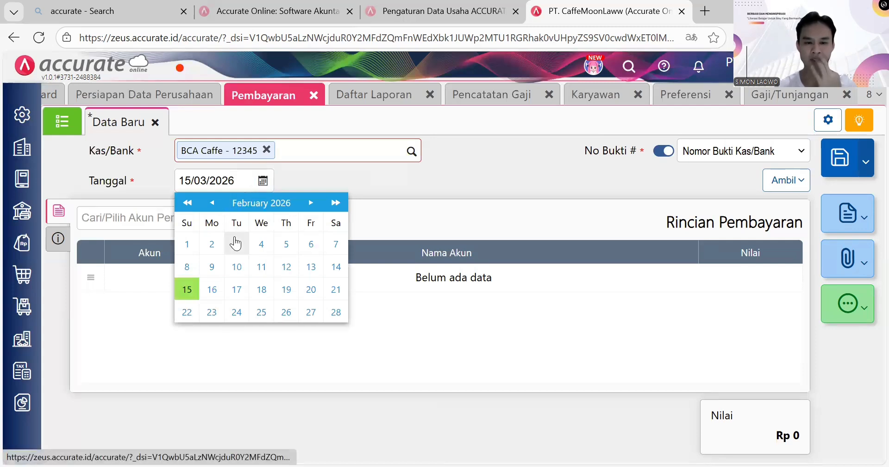
{"action": "left_click", "coordinate": [196, 289]}
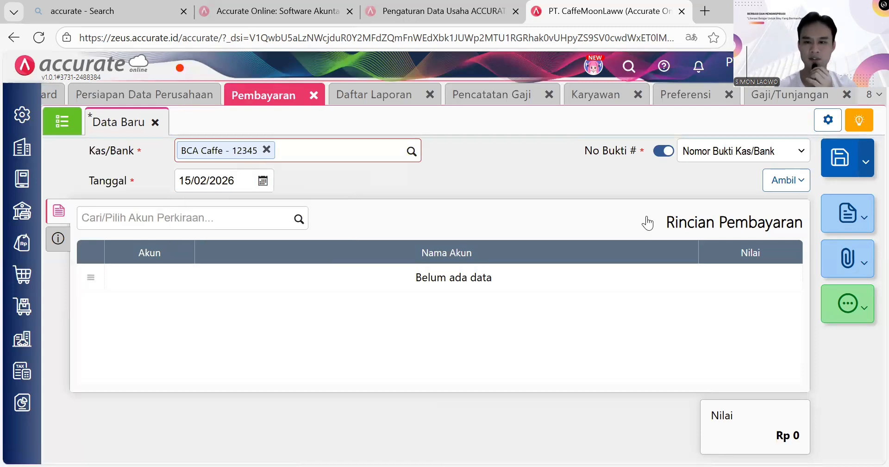
Retrieve the January 2026 Pajak Penghasilan entry of 34.200 from Pencatatan Gaji into the payment.
{"action": "left_click", "coordinate": [765, 190]}
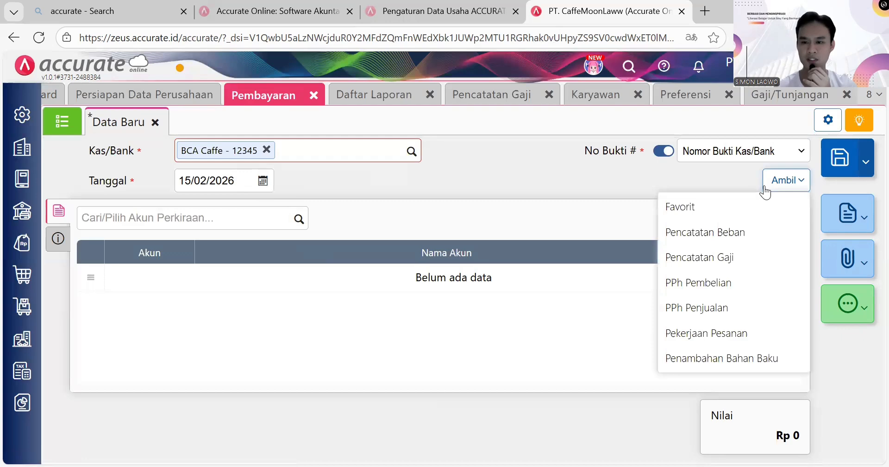
{"action": "left_click", "coordinate": [716, 257]}
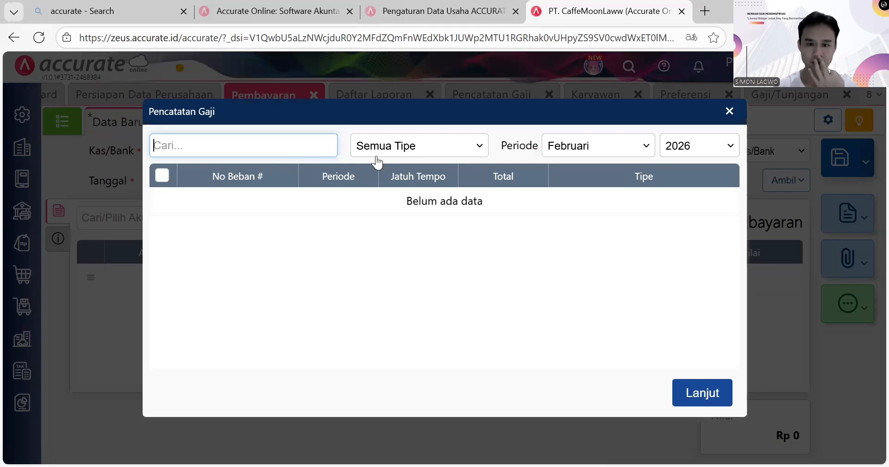
{"action": "left_click", "coordinate": [596, 145]}
{"action": "left_click", "coordinate": [578, 169]}
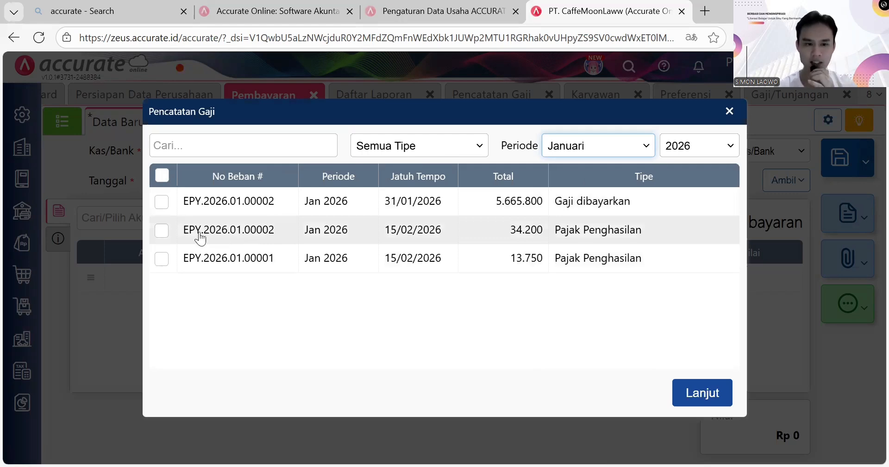
{"action": "left_click", "coordinate": [161, 231]}
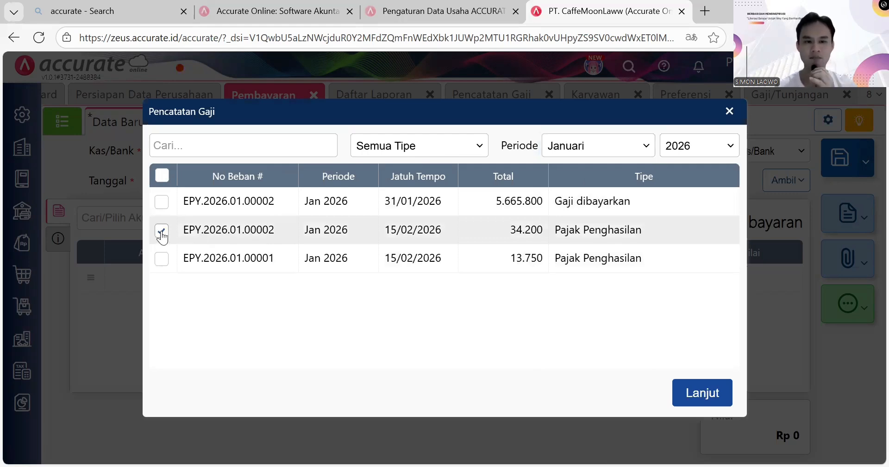
{"action": "left_click", "coordinate": [686, 396]}
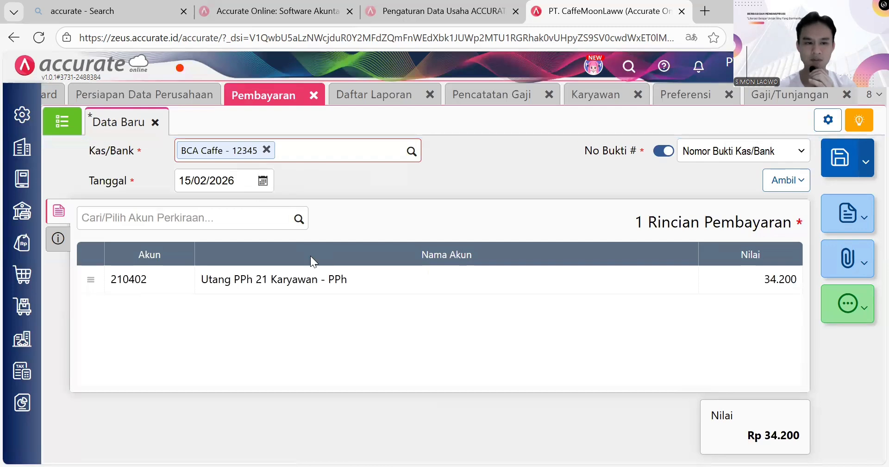
Check the PPh payment's additional info fields and save the payment.
{"action": "left_click", "coordinate": [61, 245]}
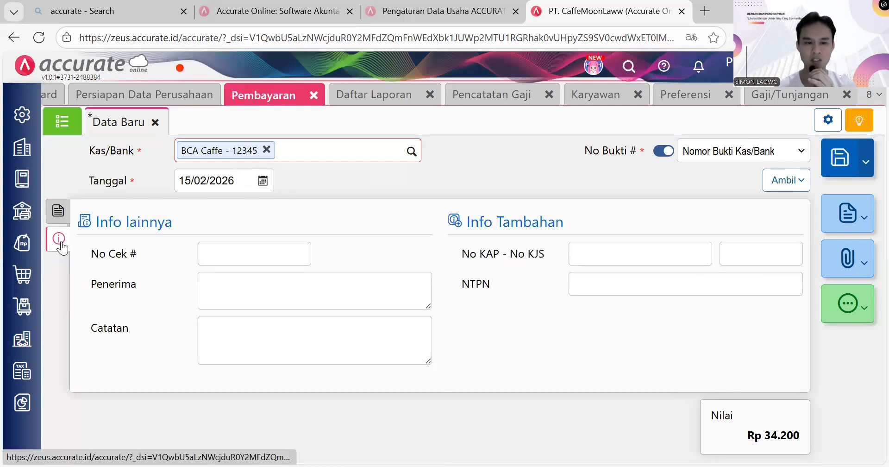
{"action": "left_click", "coordinate": [60, 217]}
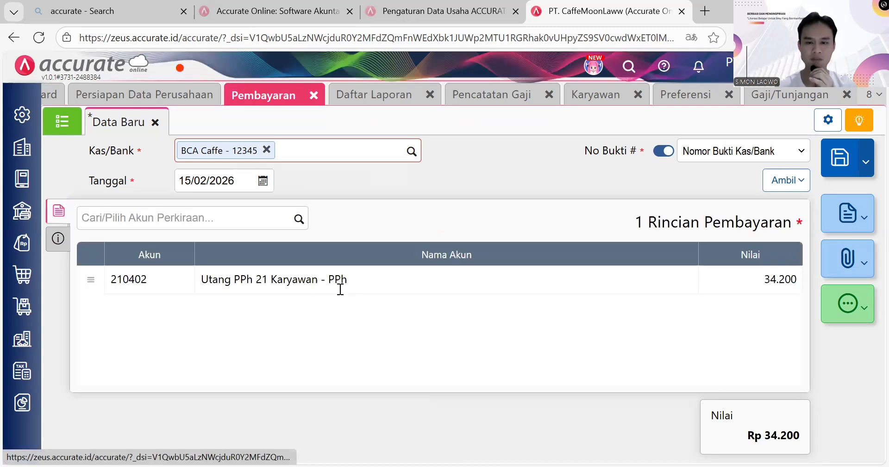
{"action": "key", "text": "ctrl+s"}
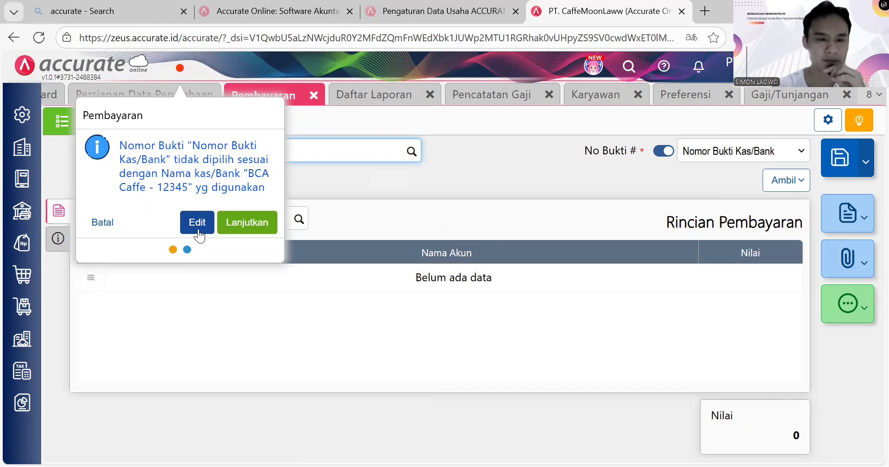
Reopen the pending 31/01/2026 salary payment for editing and continue saving the PPh payment with the chosen document numbering.
{"action": "left_click", "coordinate": [197, 223]}
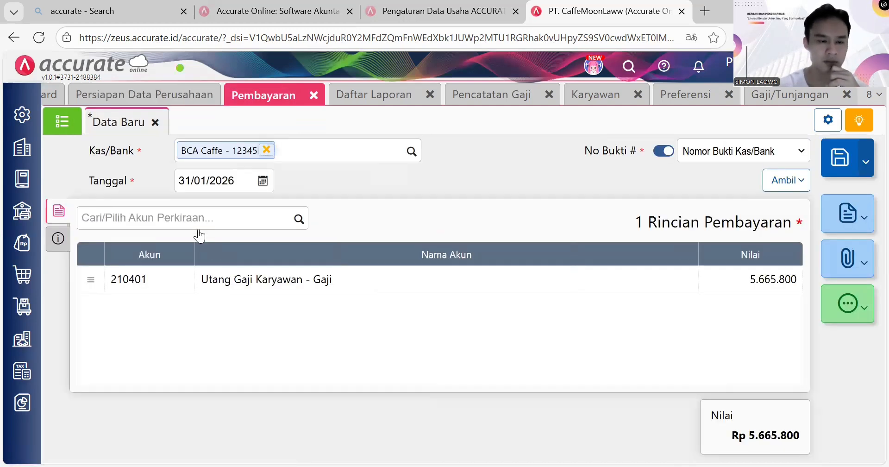
{"action": "left_click", "coordinate": [65, 238]}
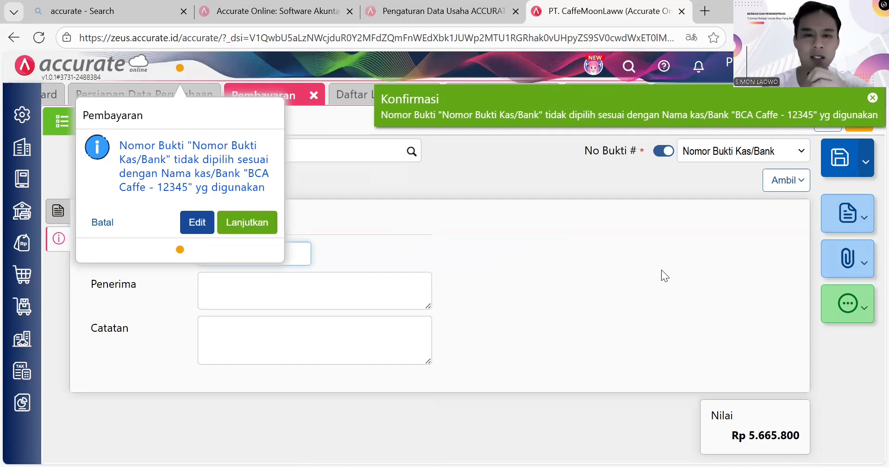
{"action": "left_click", "coordinate": [242, 224]}
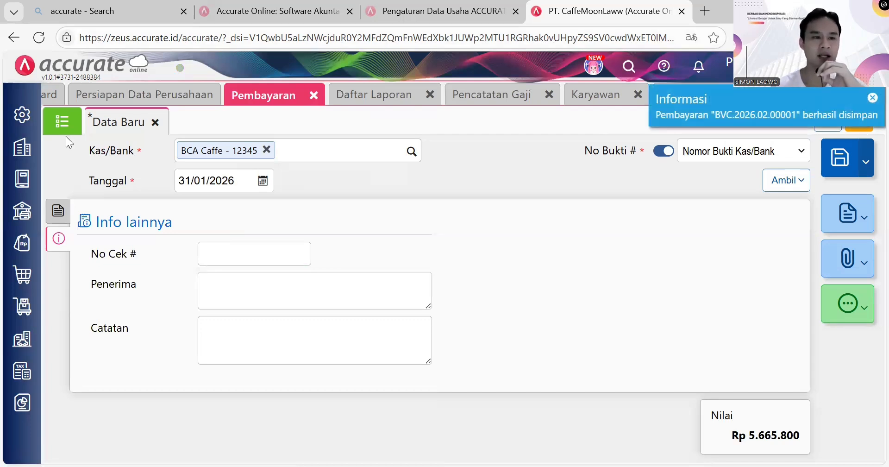
Open the January 2026 salary record due 31/01/2026 in Pencatatan Gaji and process its Gaji payment.
{"action": "left_click", "coordinate": [502, 100]}
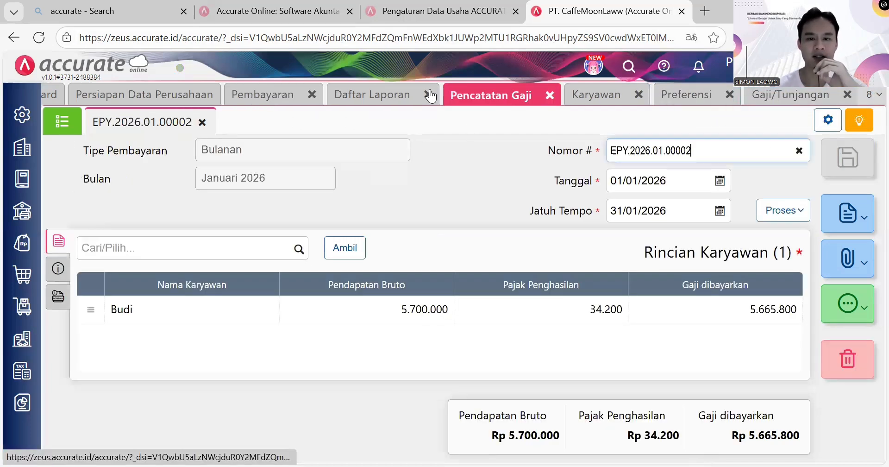
{"action": "left_click", "coordinate": [59, 130]}
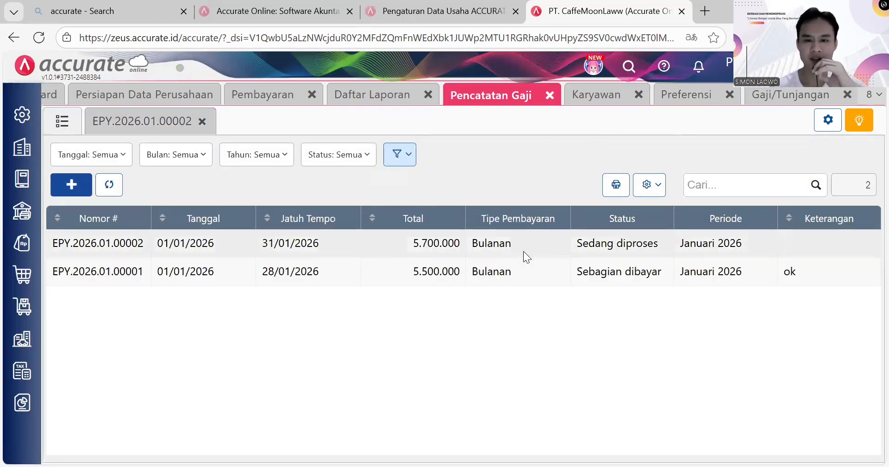
{"action": "left_click", "coordinate": [523, 251]}
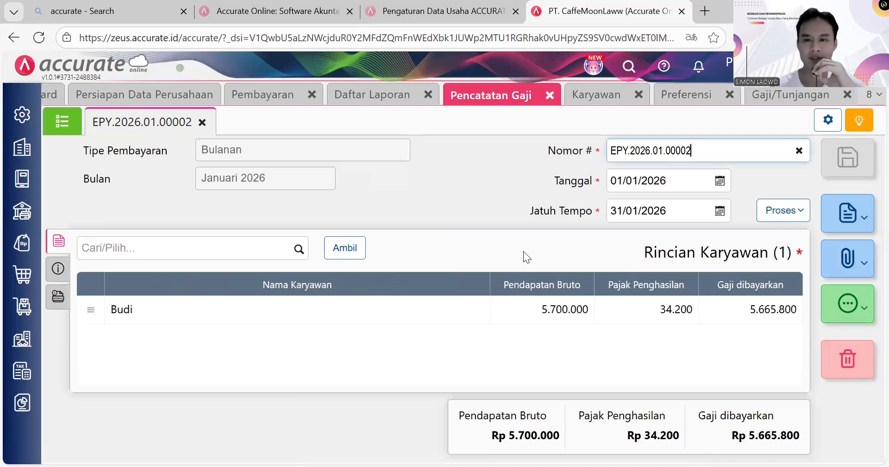
{"action": "left_click", "coordinate": [788, 211]}
{"action": "left_click", "coordinate": [712, 235]}
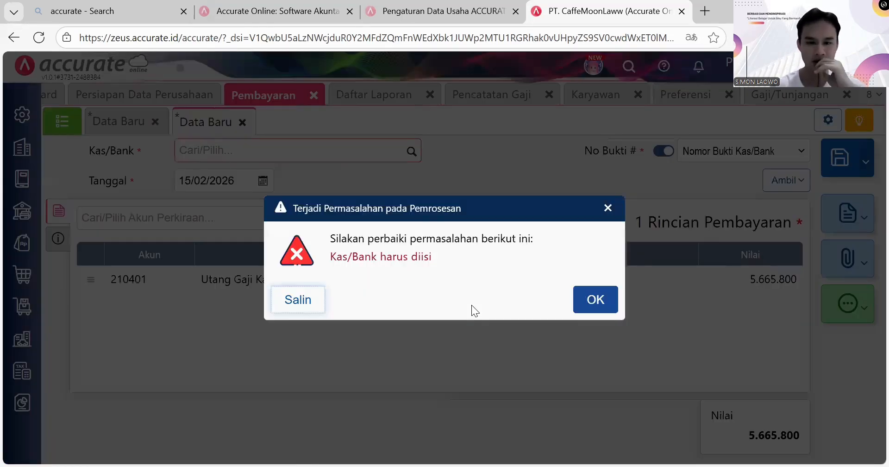
Choose the BCA Caffe account as the salary payment's Kas/Bank and save the payment with the current document numbering.
{"action": "left_click", "coordinate": [597, 298]}
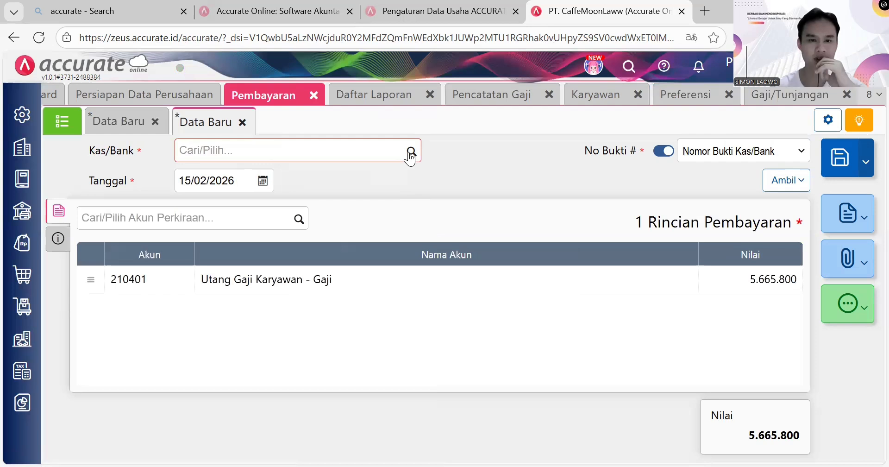
{"action": "left_click", "coordinate": [411, 155]}
{"action": "left_click", "coordinate": [246, 188]}
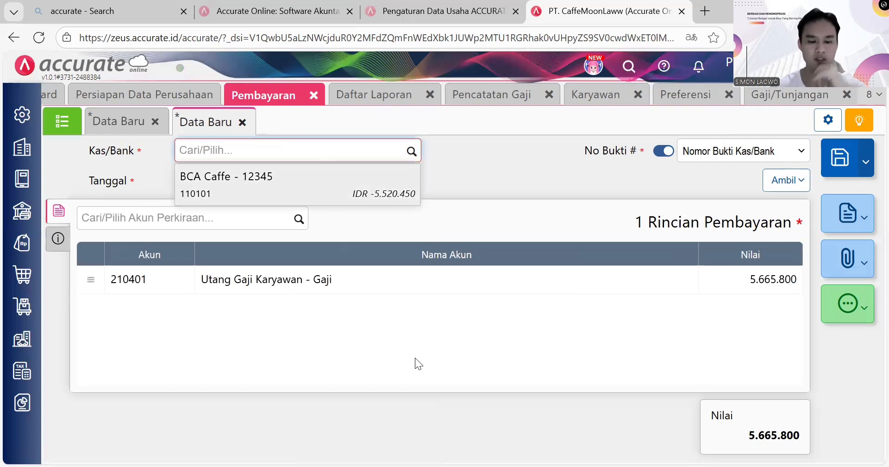
{"action": "key", "text": "ctrl+s"}
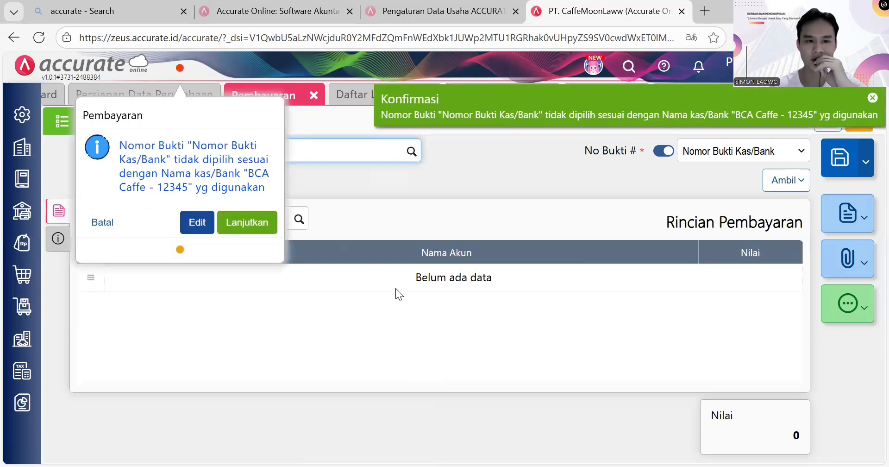
{"action": "left_click", "coordinate": [253, 222]}
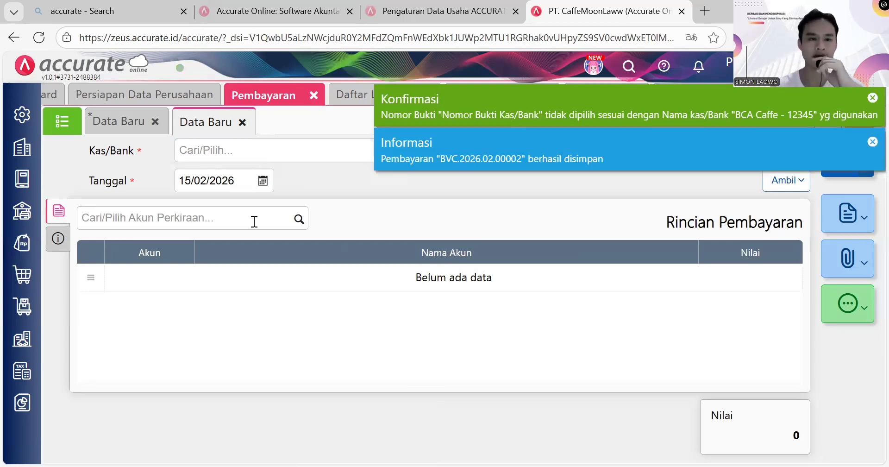
Review the saved Pembayaran list and the details of the 5.665.800 salary payment.
{"action": "left_click", "coordinate": [61, 122]}
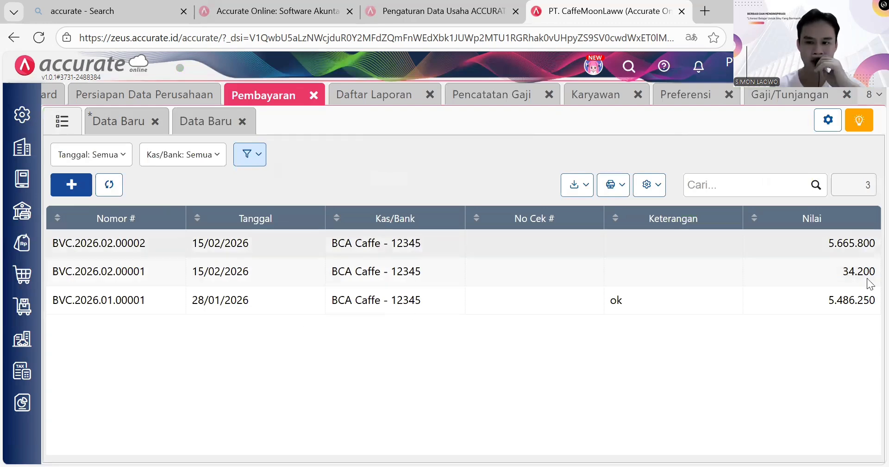
{"action": "left_click", "coordinate": [408, 242]}
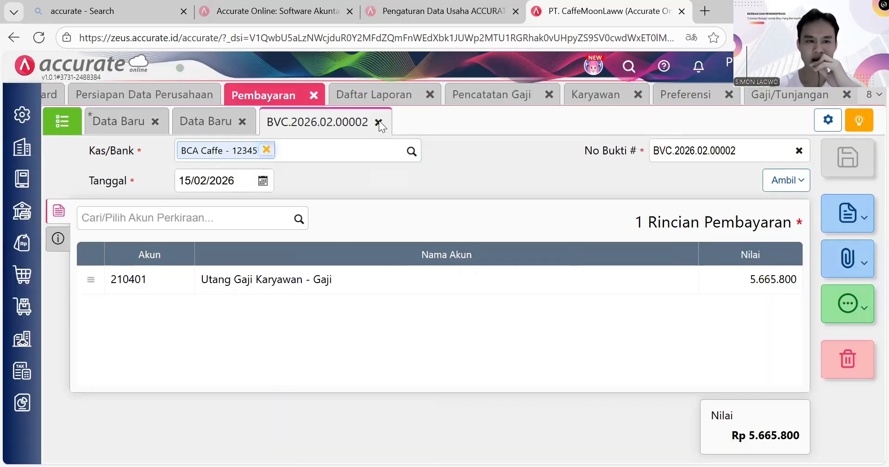
{"action": "left_click", "coordinate": [378, 122]}
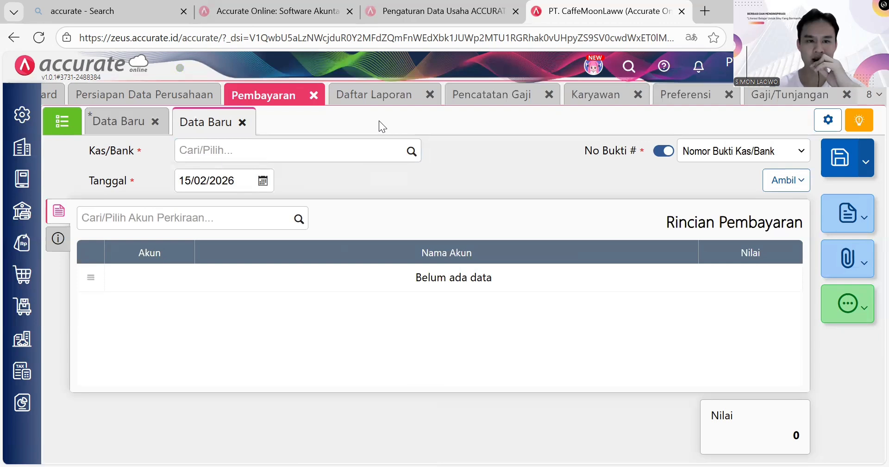
{"action": "left_click", "coordinate": [81, 125]}
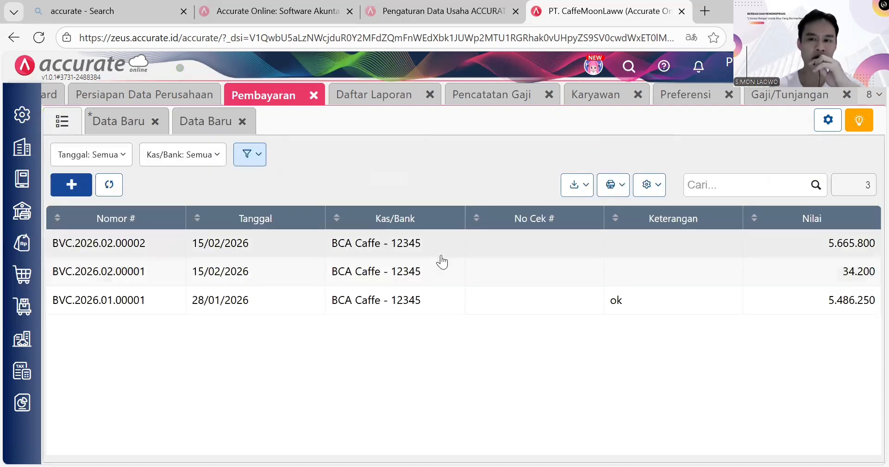
Refresh the Pencatatan Gaji list to check the payment status of the salary records.
{"action": "left_click", "coordinate": [499, 98]}
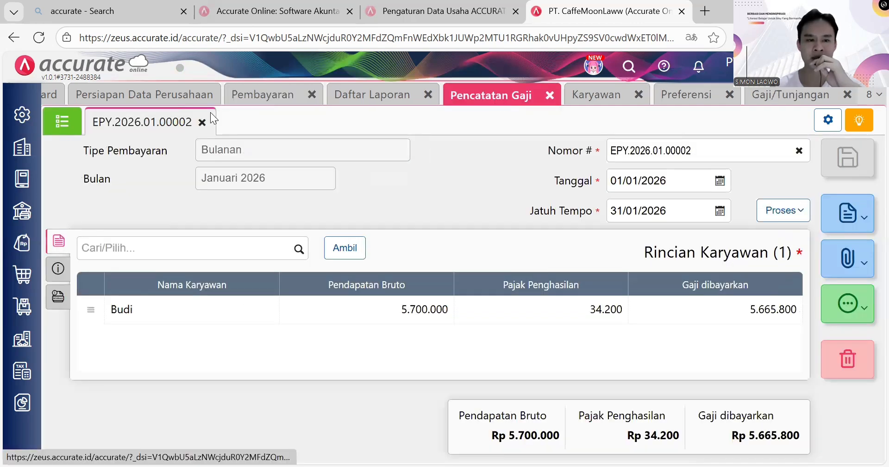
{"action": "left_click", "coordinate": [65, 129]}
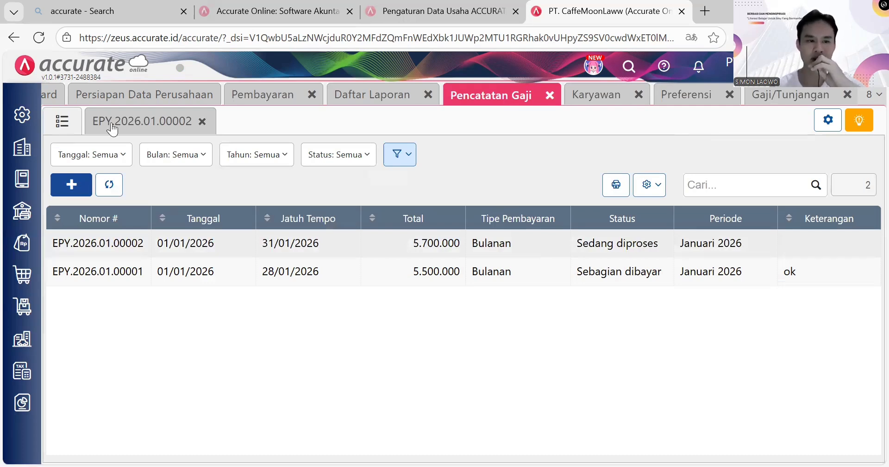
{"action": "left_click", "coordinate": [110, 185]}
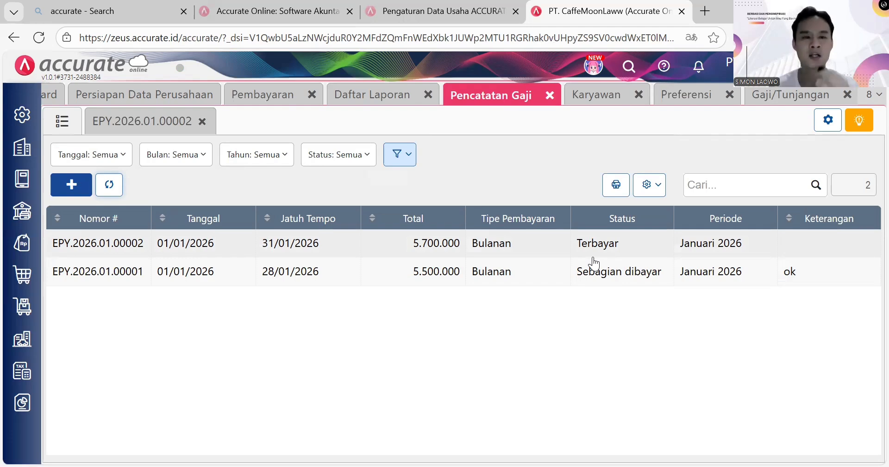
Close the Karyawan, Preferensi and Gaji/Tunjangan pages.
{"action": "left_click", "coordinate": [639, 94]}
{"action": "left_click", "coordinate": [690, 95]}
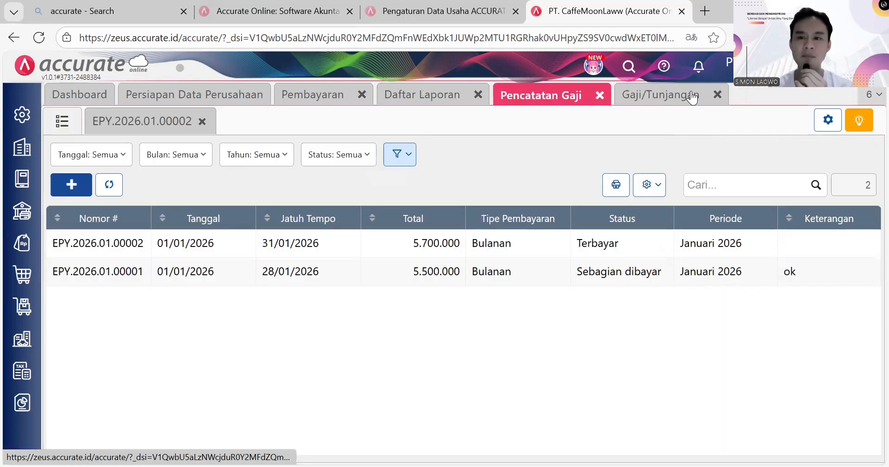
{"action": "left_click", "coordinate": [718, 95]}
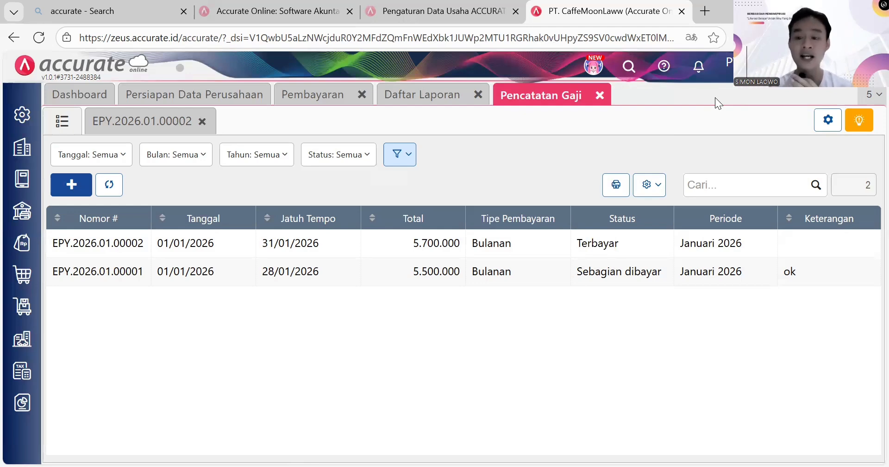
Start a new Pencatatan Beban entry from Buku Besar and set its Hutang Beban account to Utang Gaji Karyawan (210401).
{"action": "left_click", "coordinate": [28, 182]}
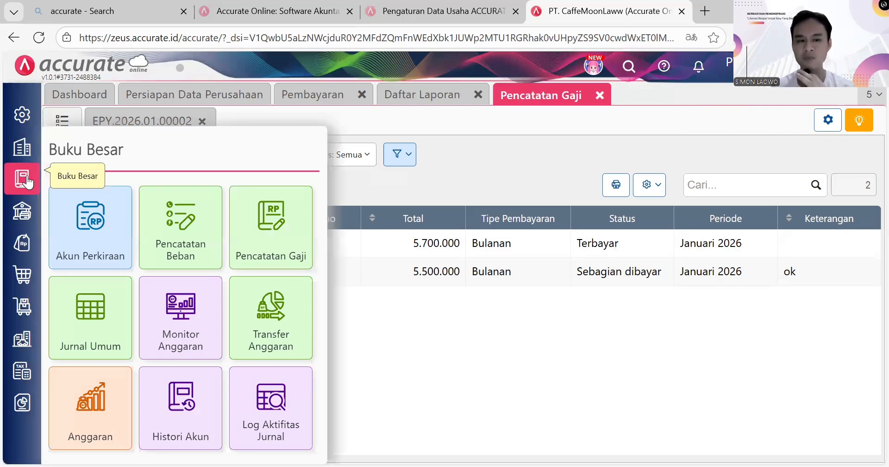
{"action": "left_click", "coordinate": [192, 233]}
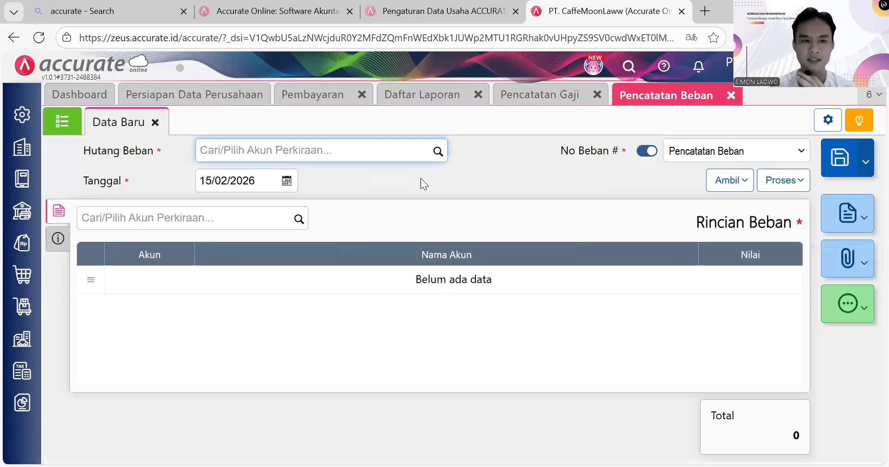
{"action": "left_click", "coordinate": [438, 152]}
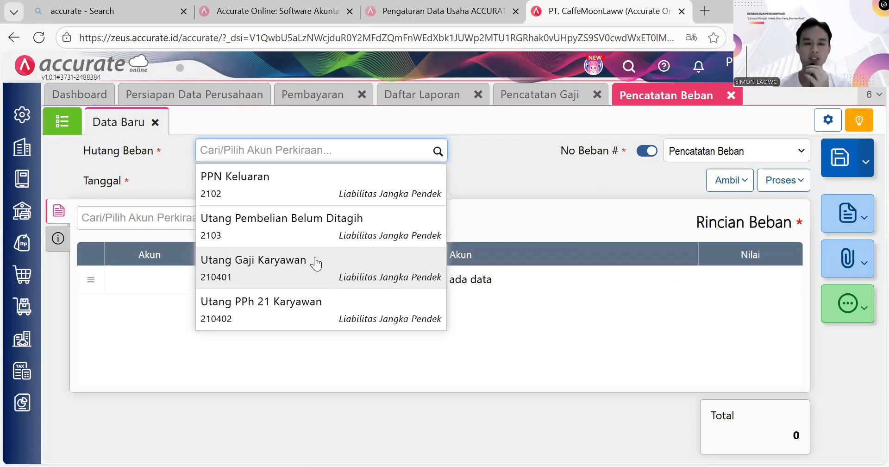
{"action": "left_click", "coordinate": [316, 261]}
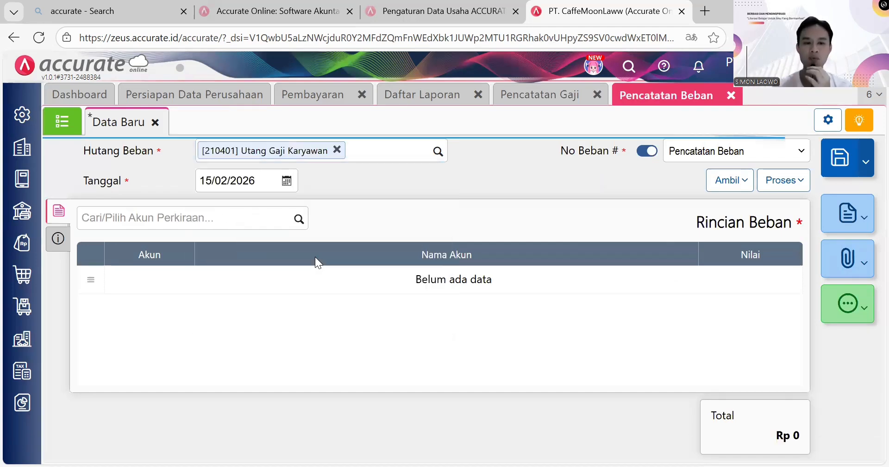
Set the date of the new Pencatatan Beban entry to 31/01/2026.
{"action": "left_click", "coordinate": [287, 180]}
{"action": "left_click", "coordinate": [234, 204]}
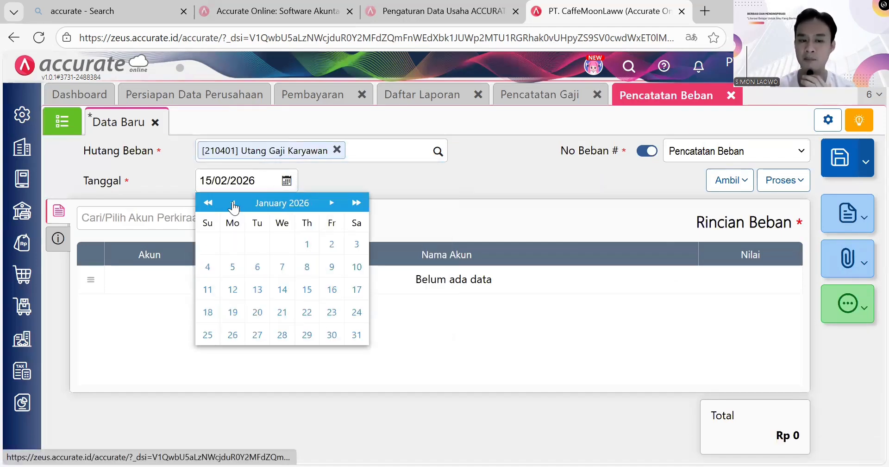
{"action": "left_click", "coordinate": [357, 335]}
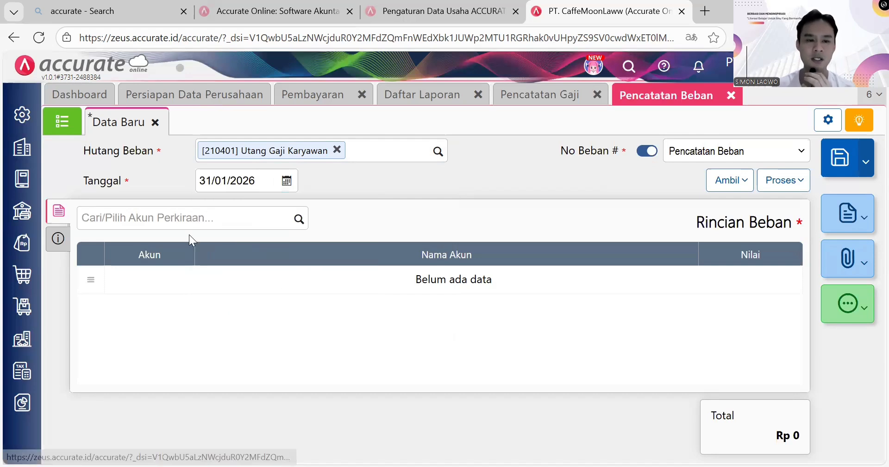
Add the Beban Gaji Karyawan account (699901) to the Rincian Beban with a value of 6.000.000.
{"action": "left_click", "coordinate": [170, 223]}
{"action": "type", "text": "gai"}
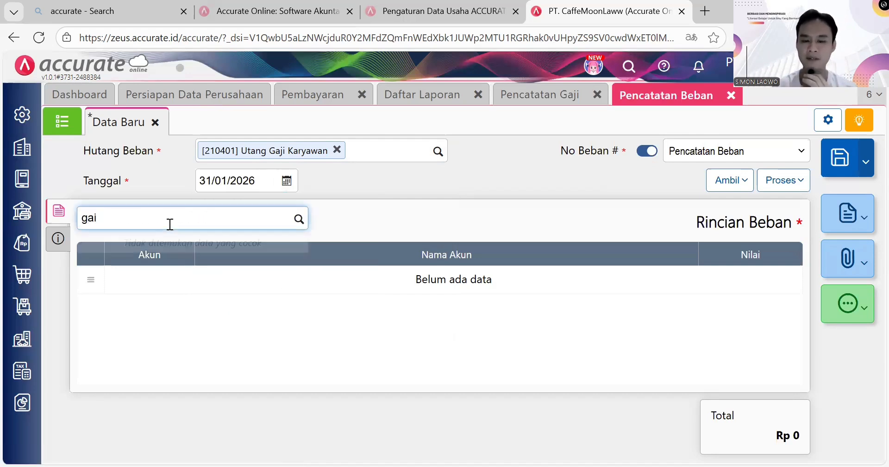
{"action": "key", "text": "BackSpace"}
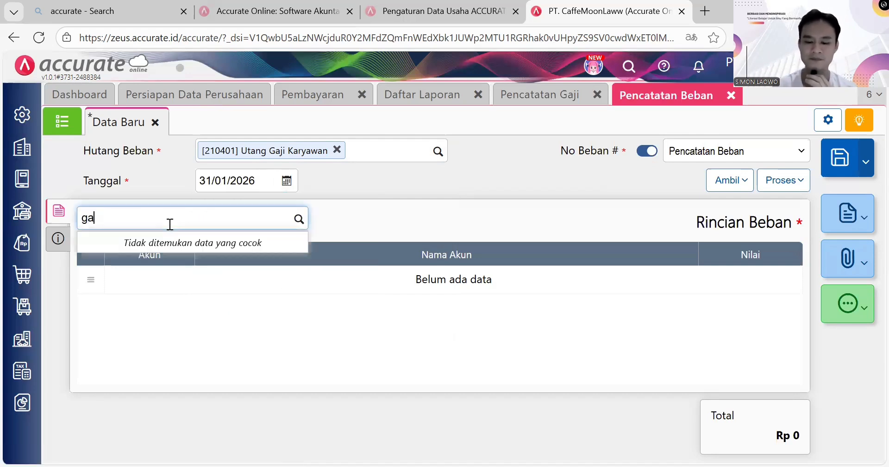
{"action": "type", "text": "ji"}
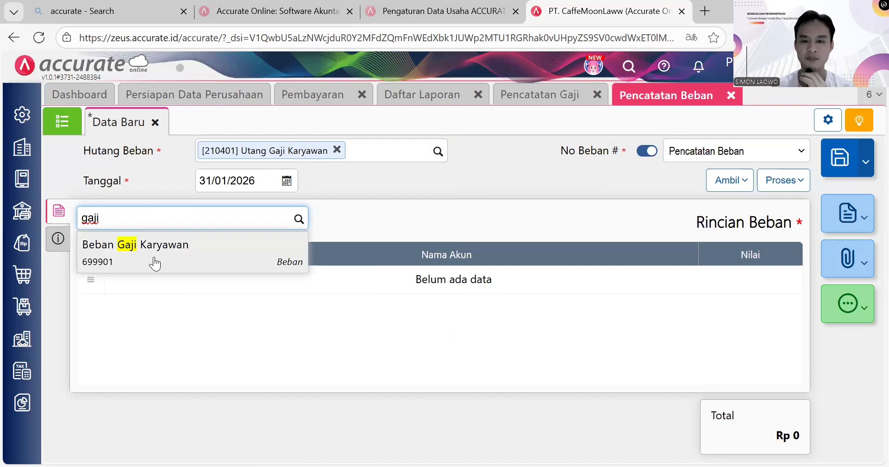
{"action": "left_click", "coordinate": [154, 258]}
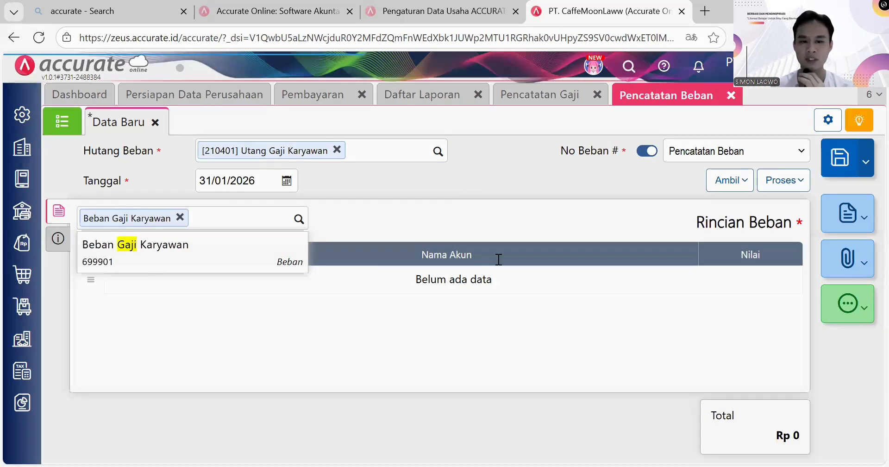
{"action": "type", "text": "6000000"}
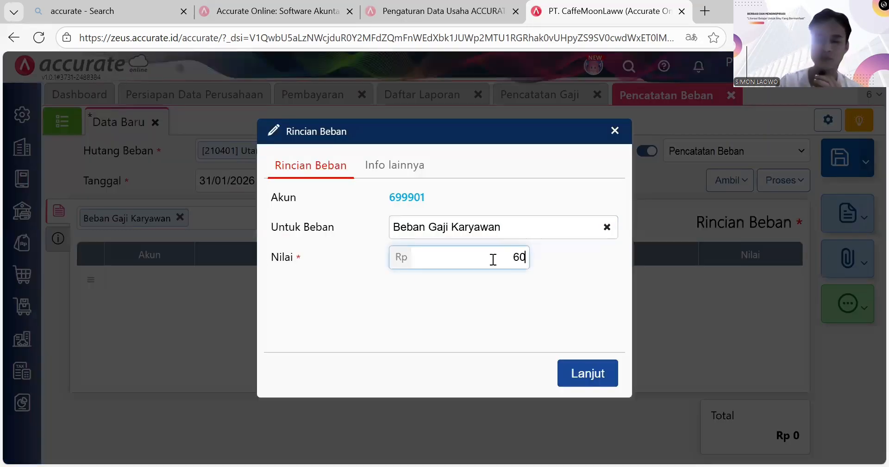
{"action": "key", "text": "Return"}
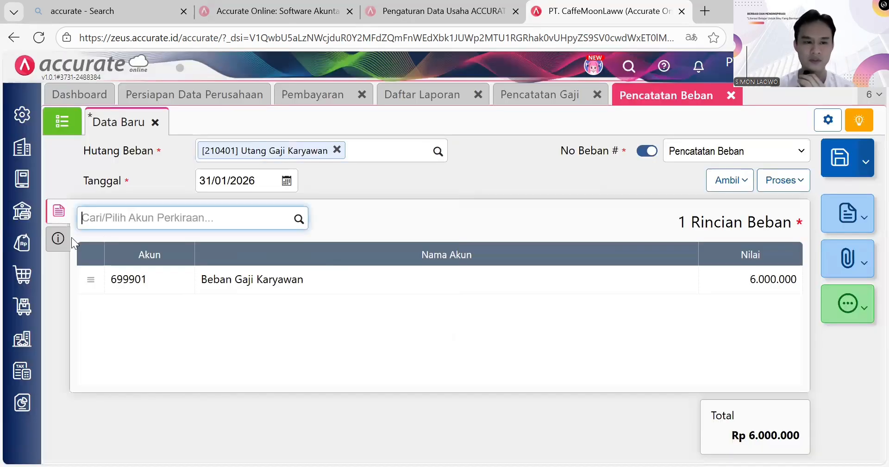
Set the Jatuh Tempo of the expense entry to 31/01/2026 in its additional information.
{"action": "left_click", "coordinate": [59, 239]}
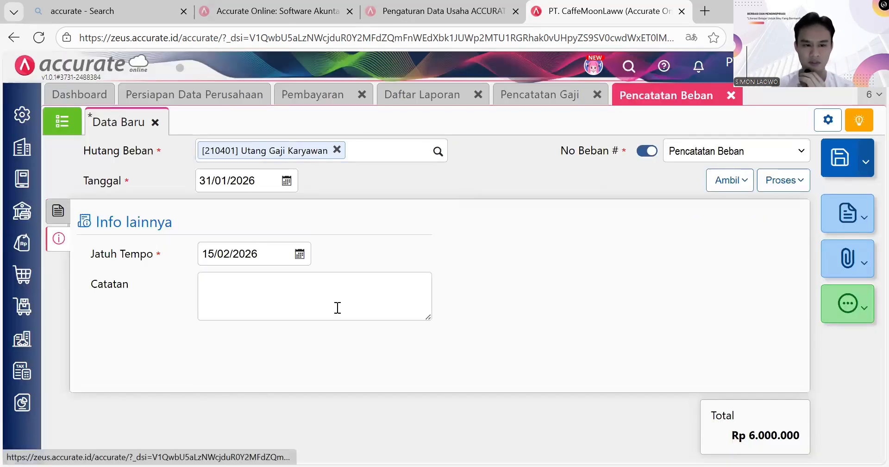
{"action": "left_click", "coordinate": [289, 262]}
{"action": "left_click", "coordinate": [301, 259]}
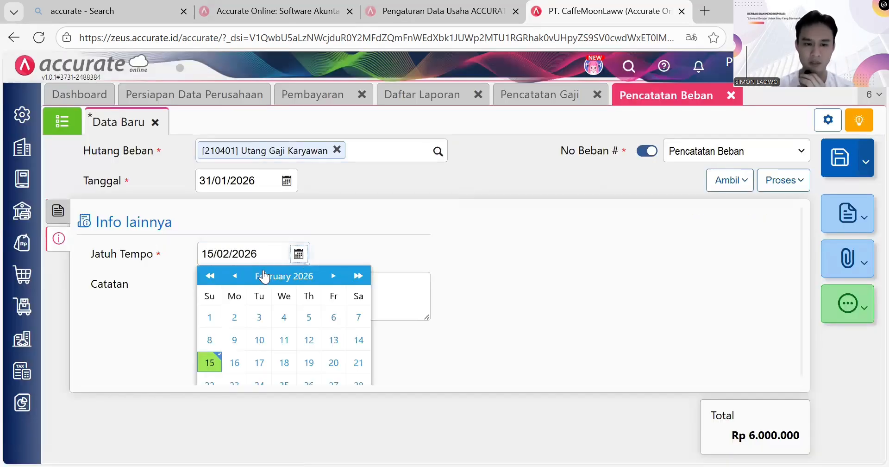
{"action": "left_click", "coordinate": [237, 278]}
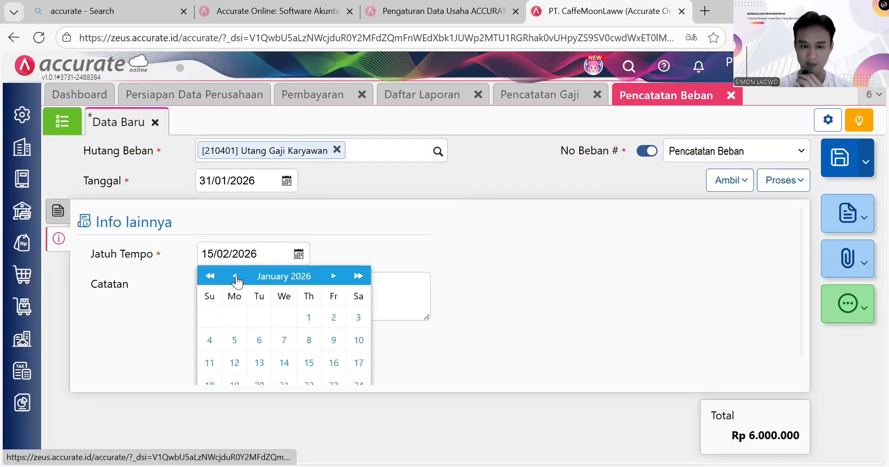
{"action": "scroll", "coordinate": [357, 389], "scroll_direction": "down", "scroll_amount": 1}
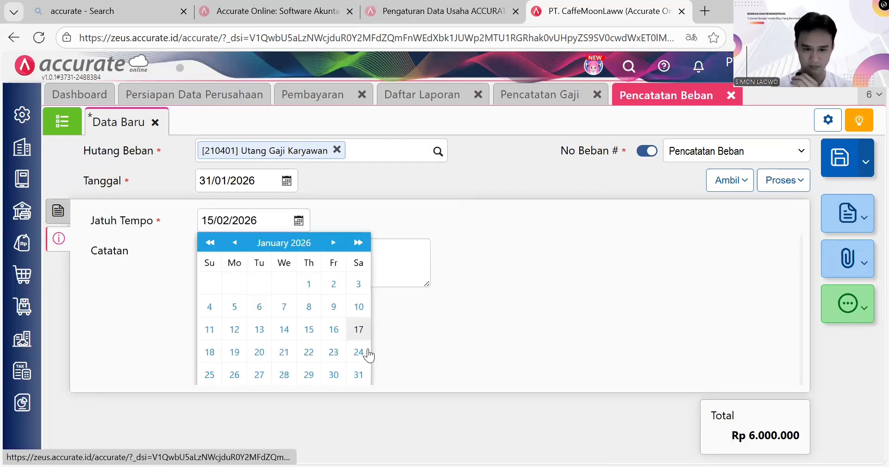
{"action": "left_click", "coordinate": [359, 374]}
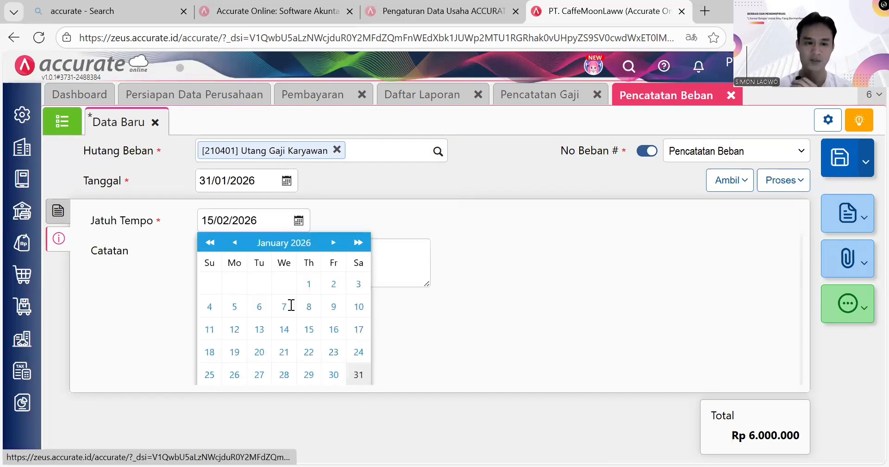
Enter "Gaji" followed by the employee's name as the Catatan and save the expense entry.
{"action": "left_click", "coordinate": [291, 305]}
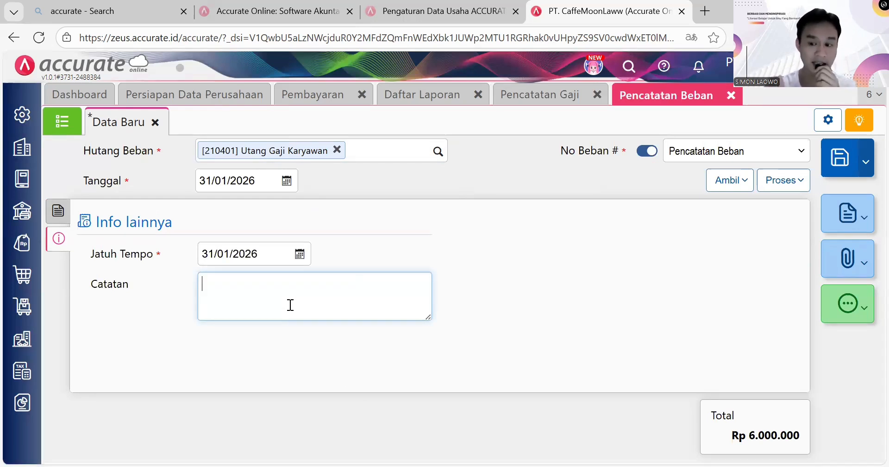
{"action": "type", "text": "Bebeab\\"}
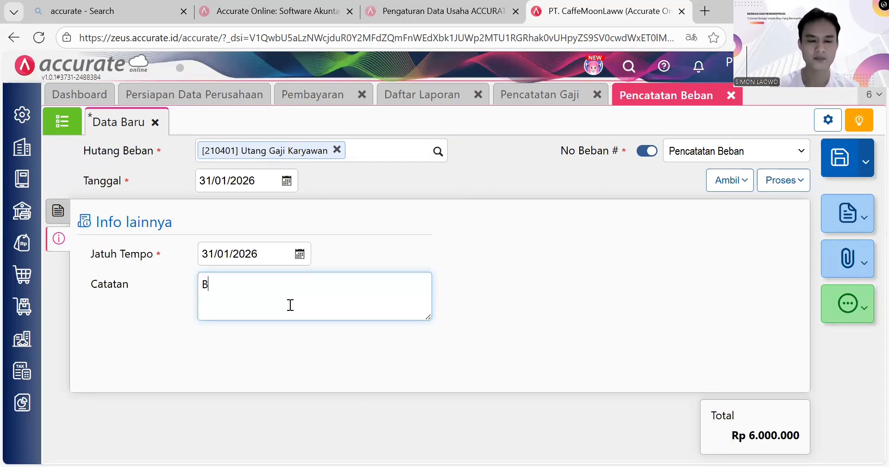
{"action": "key", "text": "BackSpace"}
{"action": "key", "text": "BackSpace"}
{"action": "key", "text": "BackSpace"}
{"action": "key", "text": "BackSpace"}
{"action": "key", "text": "BackSpace"}
{"action": "key", "text": "BackSpace"}
{"action": "key", "text": "BackSpace"}
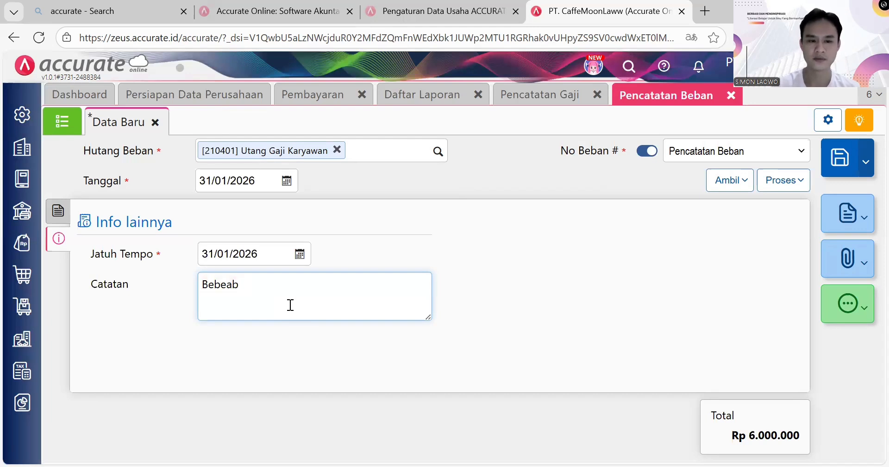
{"action": "type", "text": "Gaj"}
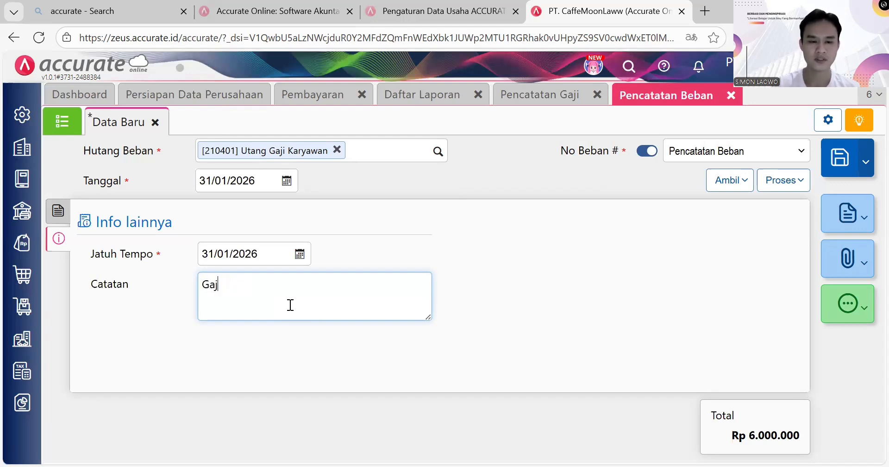
{"action": "type", "text": "i Budianto"}
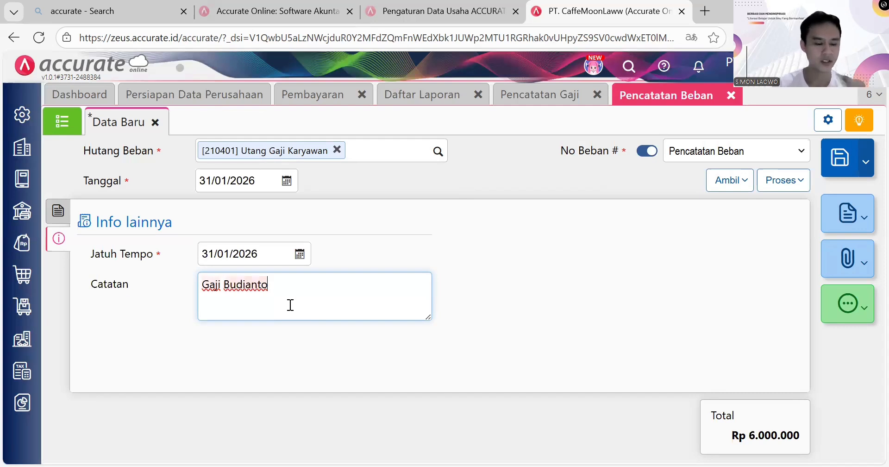
{"action": "key", "text": "ctrl+s"}
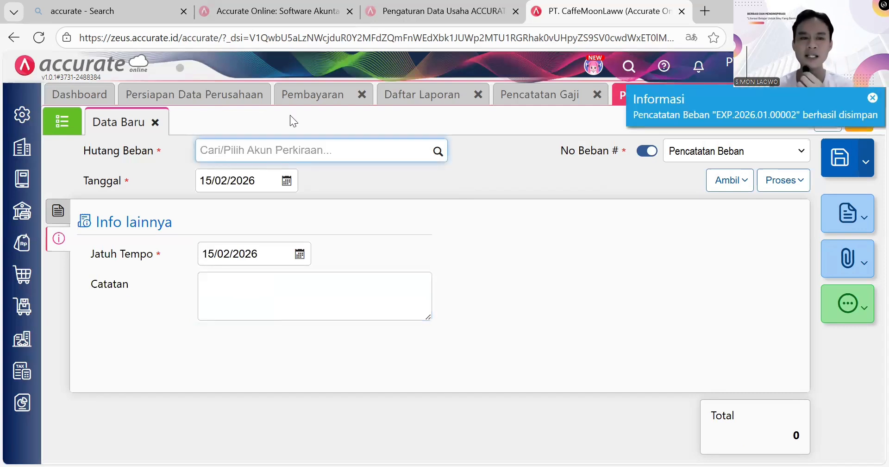
Check the Pencatatan Beban list and open the saved 6.000.000 expense record.
{"action": "left_click", "coordinate": [63, 129]}
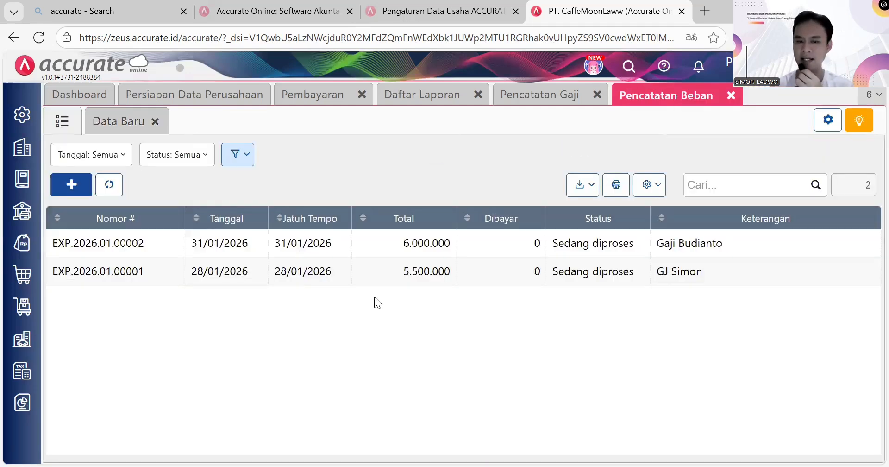
{"action": "left_click", "coordinate": [542, 250]}
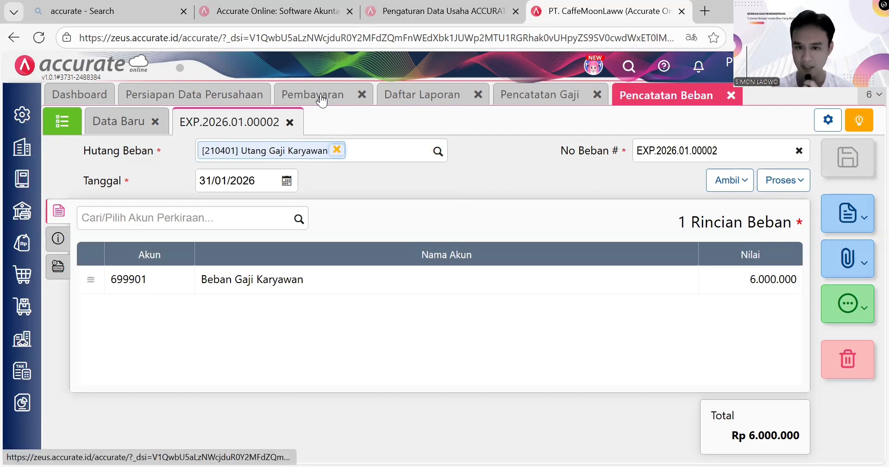
Pull the 6.000.000 Pencatatan Beban record EXP.2026.01.00002 into the new Pembayaran entry.
{"action": "left_click", "coordinate": [322, 100]}
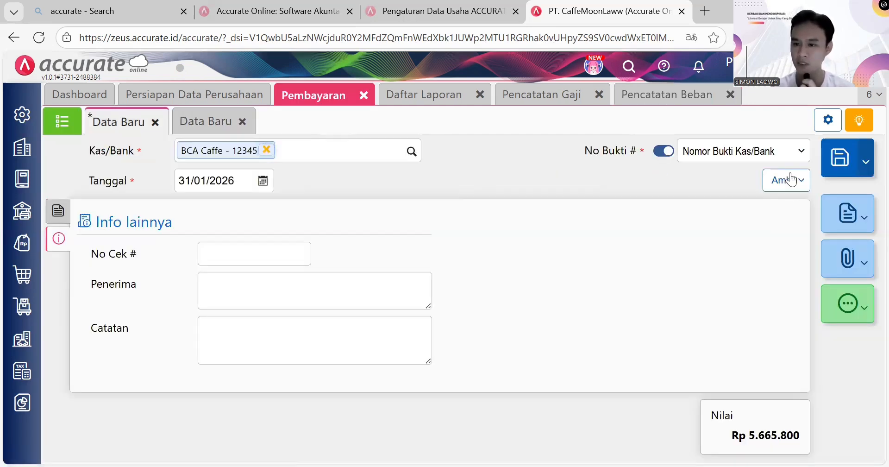
{"action": "left_click", "coordinate": [792, 180]}
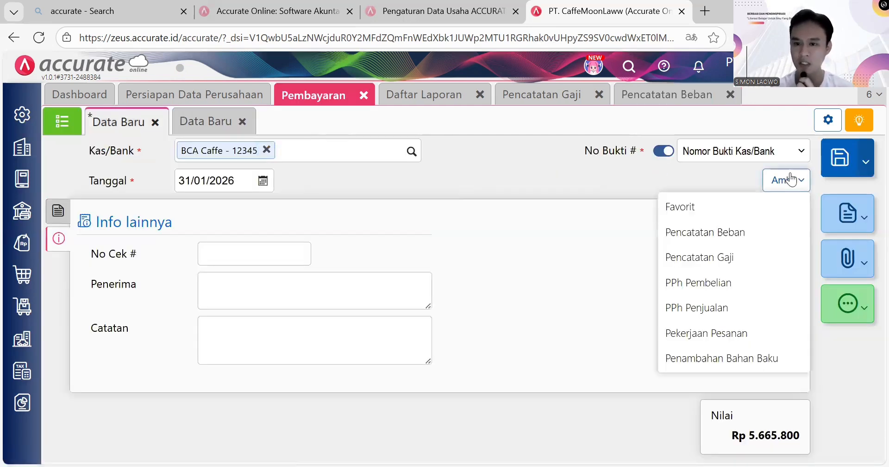
{"action": "left_click", "coordinate": [733, 241]}
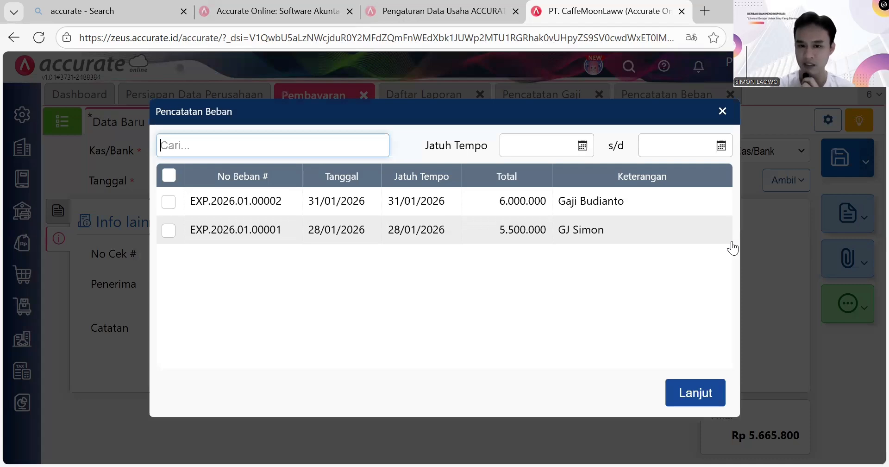
{"action": "left_click", "coordinate": [169, 201]}
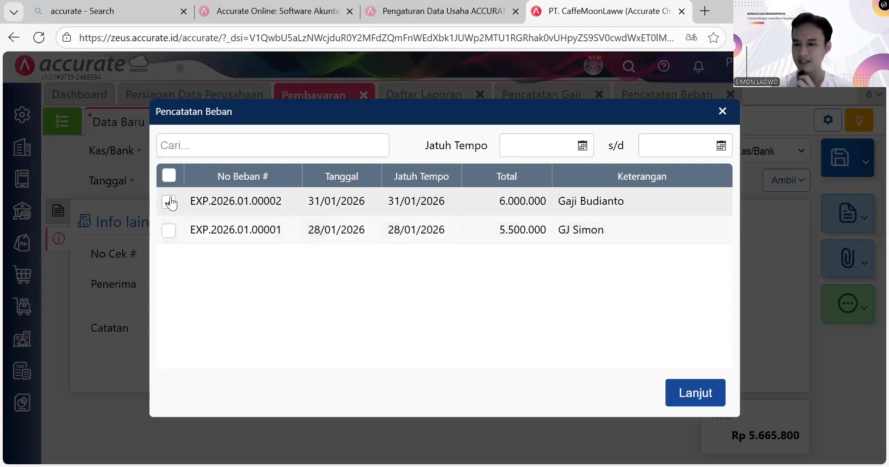
{"action": "left_click", "coordinate": [697, 393]}
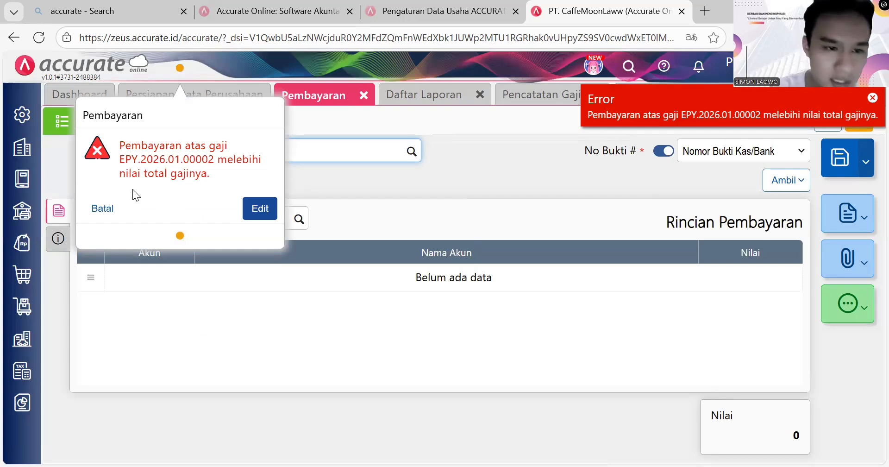
Reopen the payment for editing and delete its 5.665.800 Utang Gaji Karyawan line.
{"action": "left_click", "coordinate": [257, 209]}
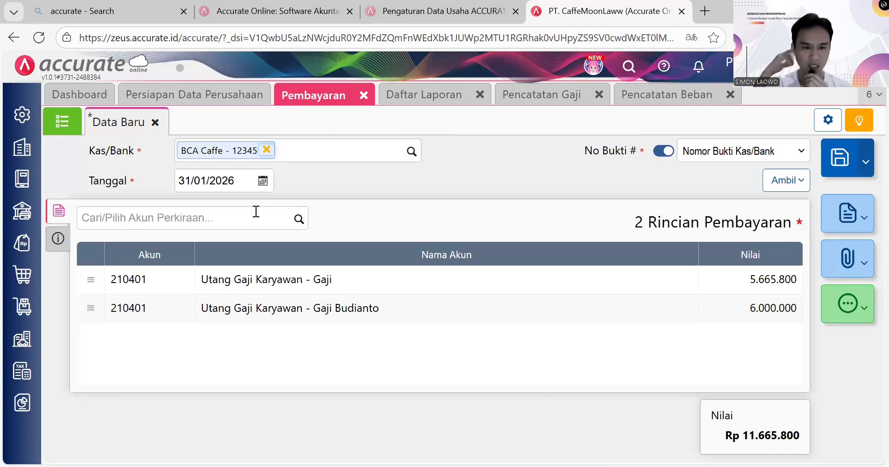
{"action": "left_click", "coordinate": [271, 282]}
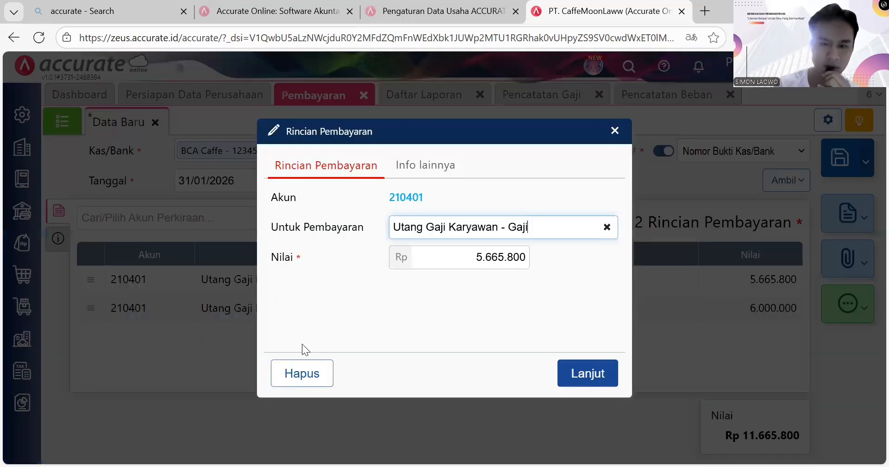
{"action": "left_click", "coordinate": [309, 374]}
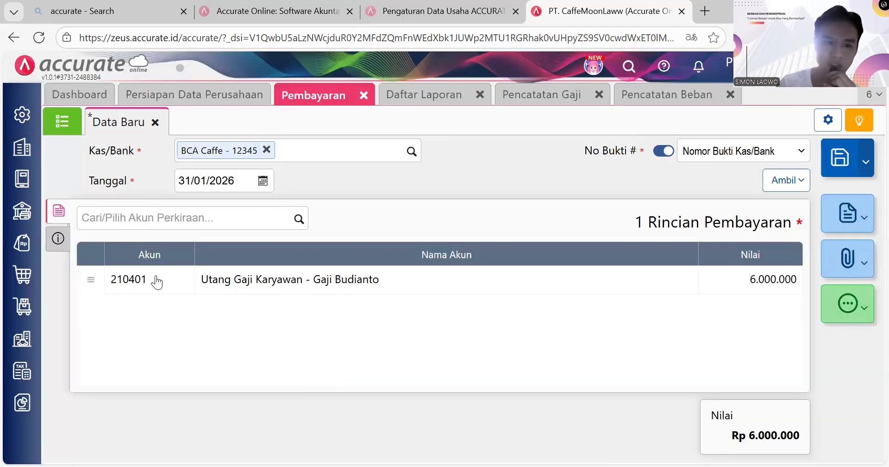
Save the 6.000.000 payment from BCA Caffe, keeping the selected Nomor Bukti Kas/Bank numbering.
{"action": "left_click", "coordinate": [59, 239]}
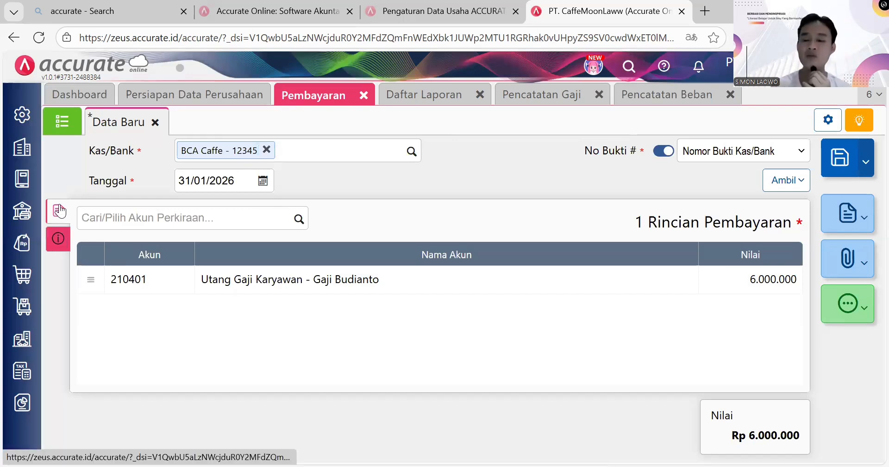
{"action": "left_click", "coordinate": [844, 162]}
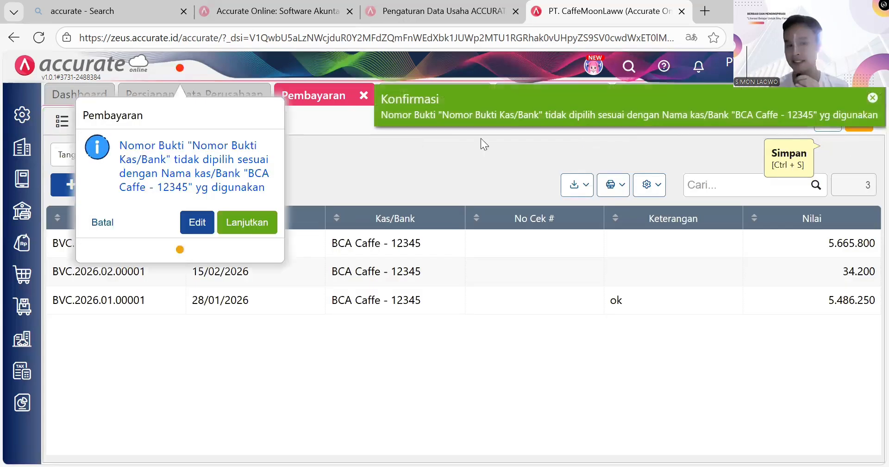
{"action": "left_click", "coordinate": [248, 224]}
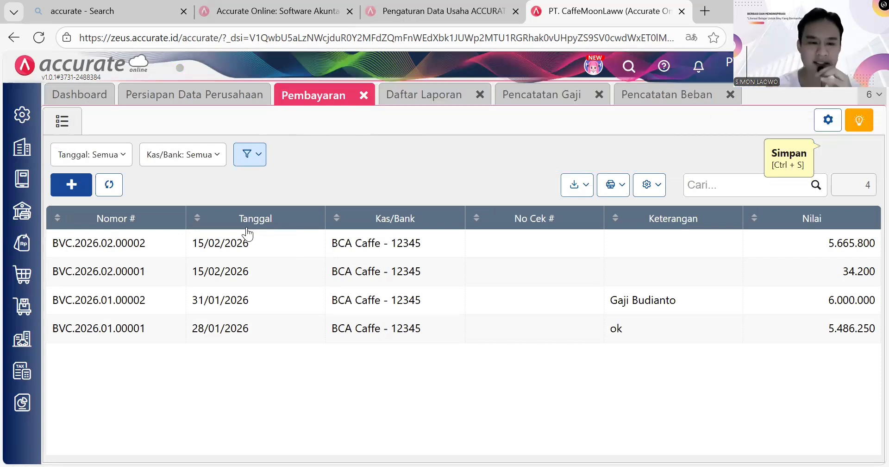
Refresh the Pencatatan Beban list to check the payment status of the expense records.
{"action": "left_click", "coordinate": [649, 93]}
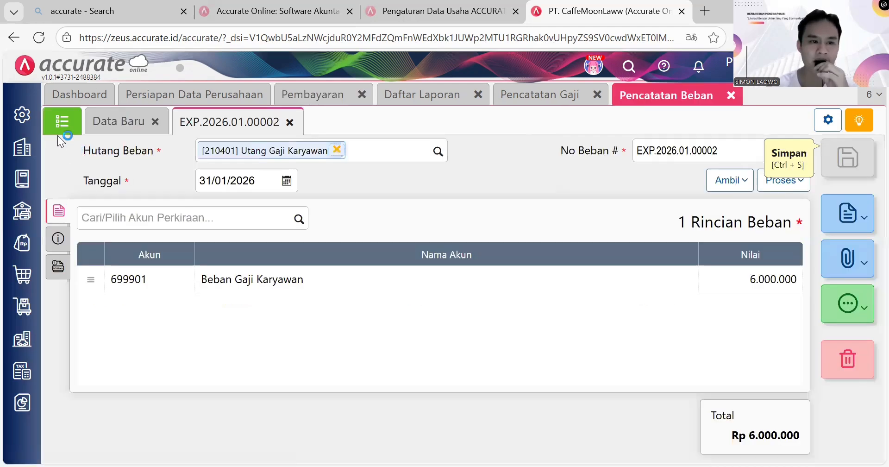
{"action": "left_click", "coordinate": [56, 131]}
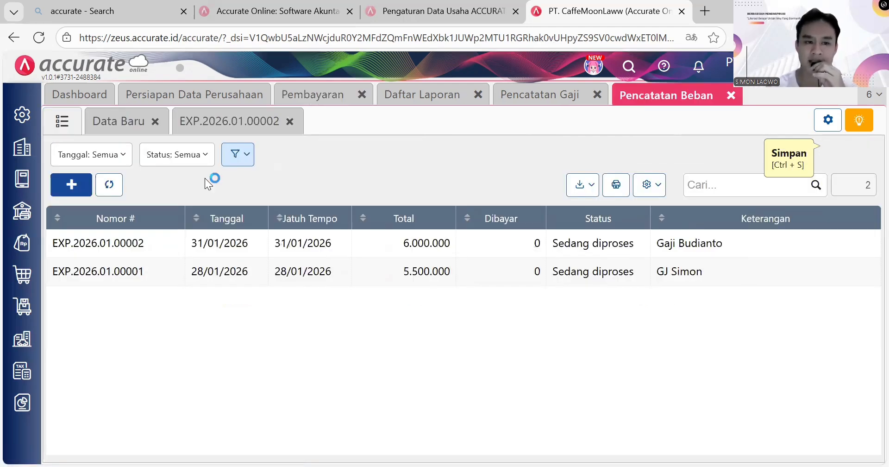
{"action": "left_click", "coordinate": [107, 188]}
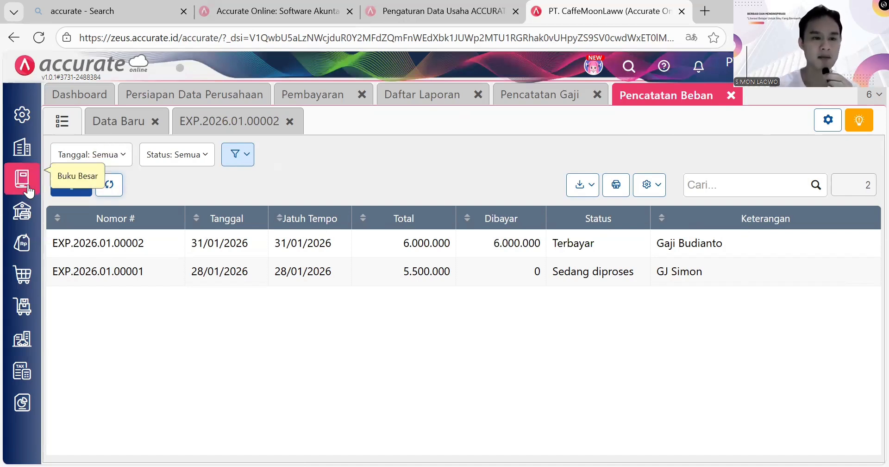
Open the Buku Besar module's list of features.
{"action": "left_click", "coordinate": [29, 190]}
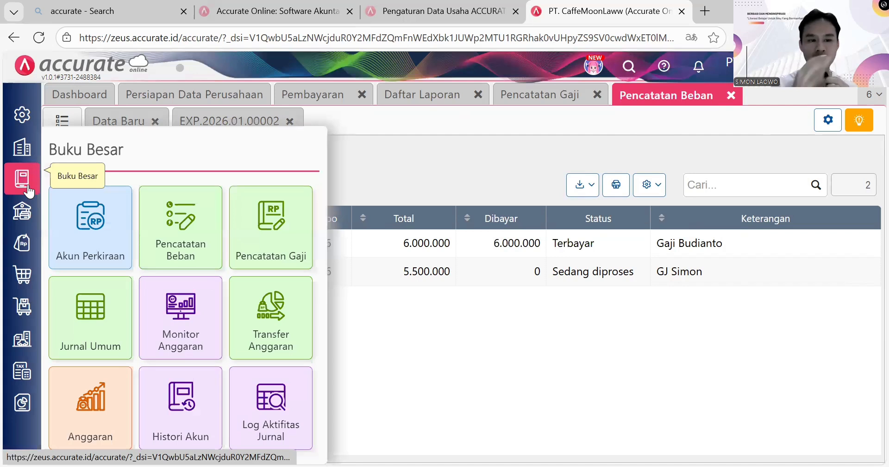